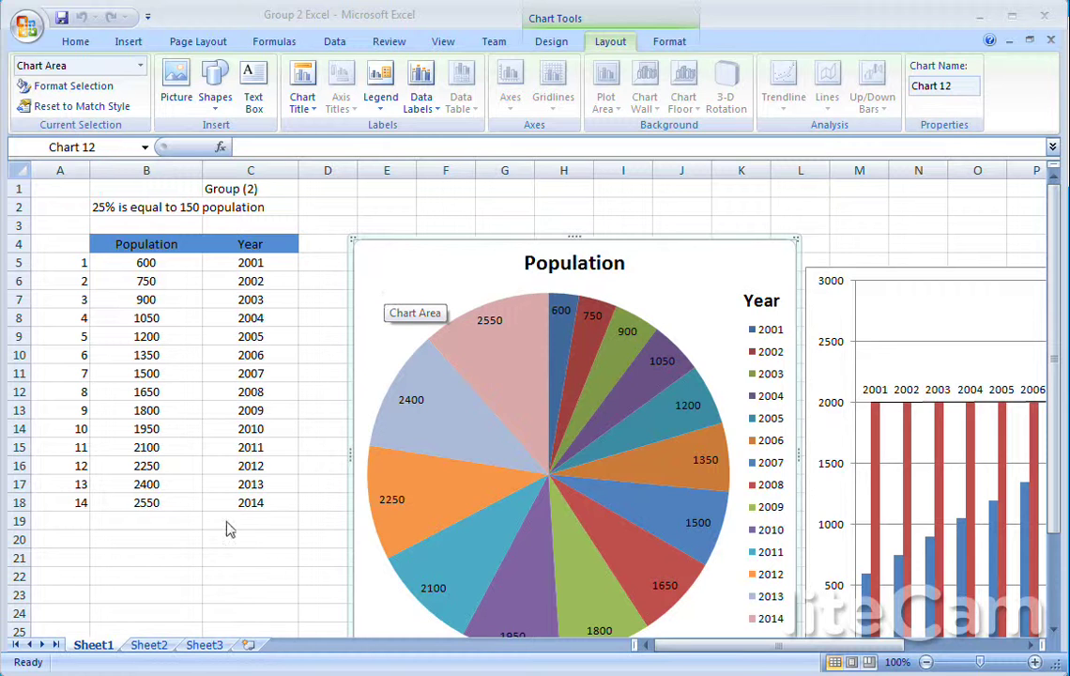
Step: On Sheet2, paste the Group (2) heading, the Population data and the years 2001–2014
left_click(150, 645)
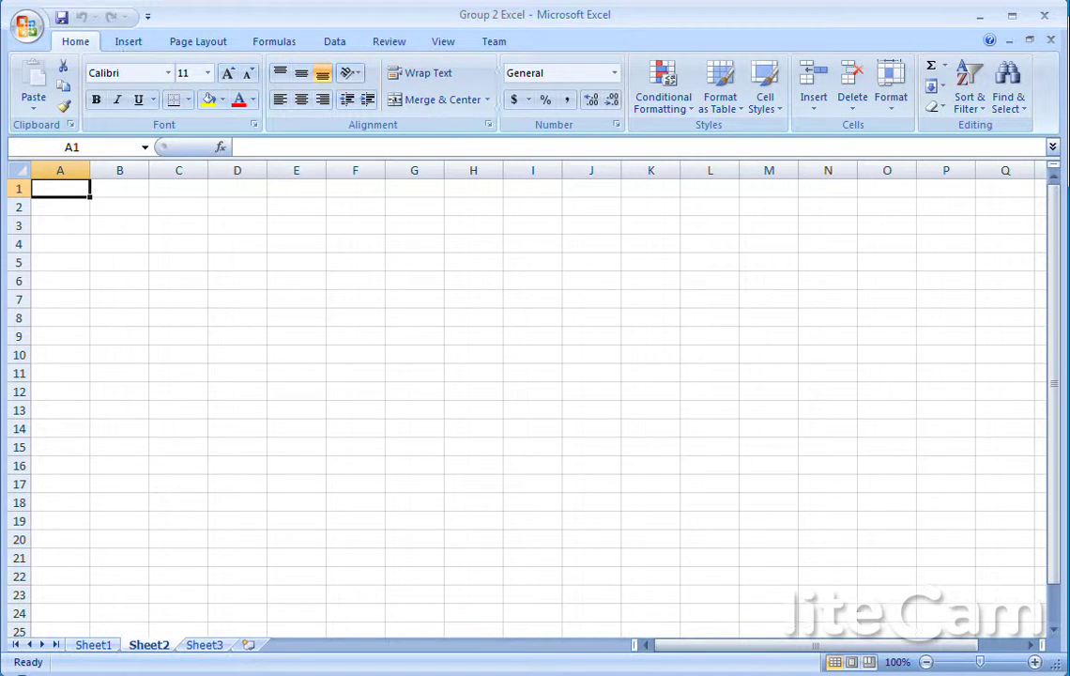
type("Group (2) 25% is equal to 150 population")
left_click(119, 226)
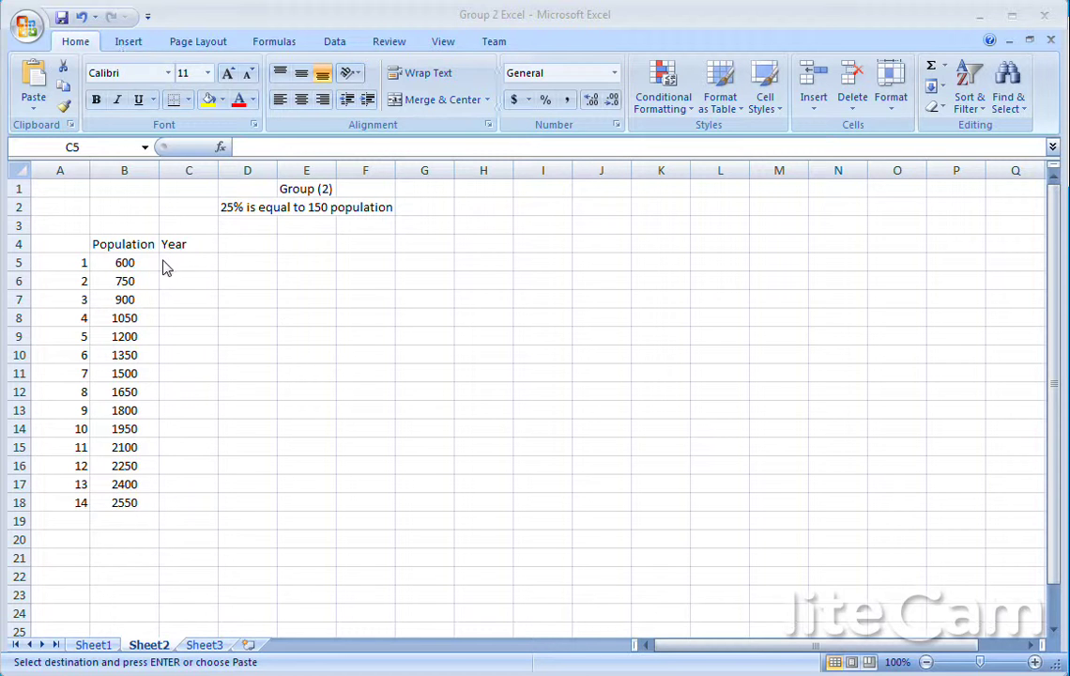
key("ctrl+v")
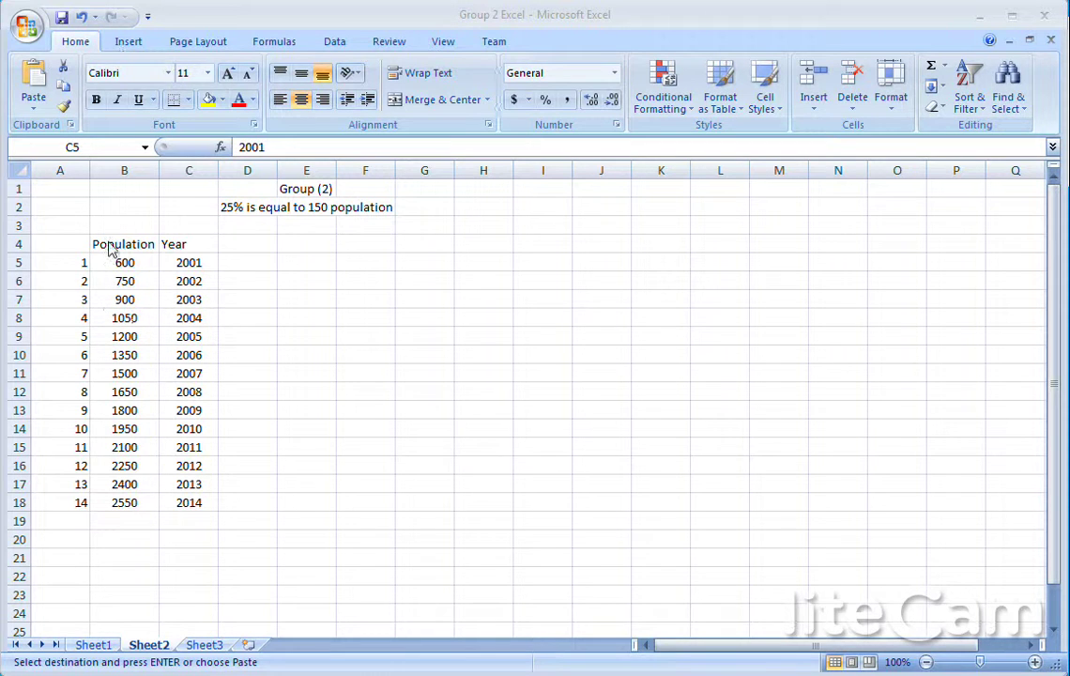
key("ctrl+v")
Step: Chart B4:C18 as a 2-D pie and place it beside the table
left_click(122, 246)
left_click_drag(132, 251, 205, 502)
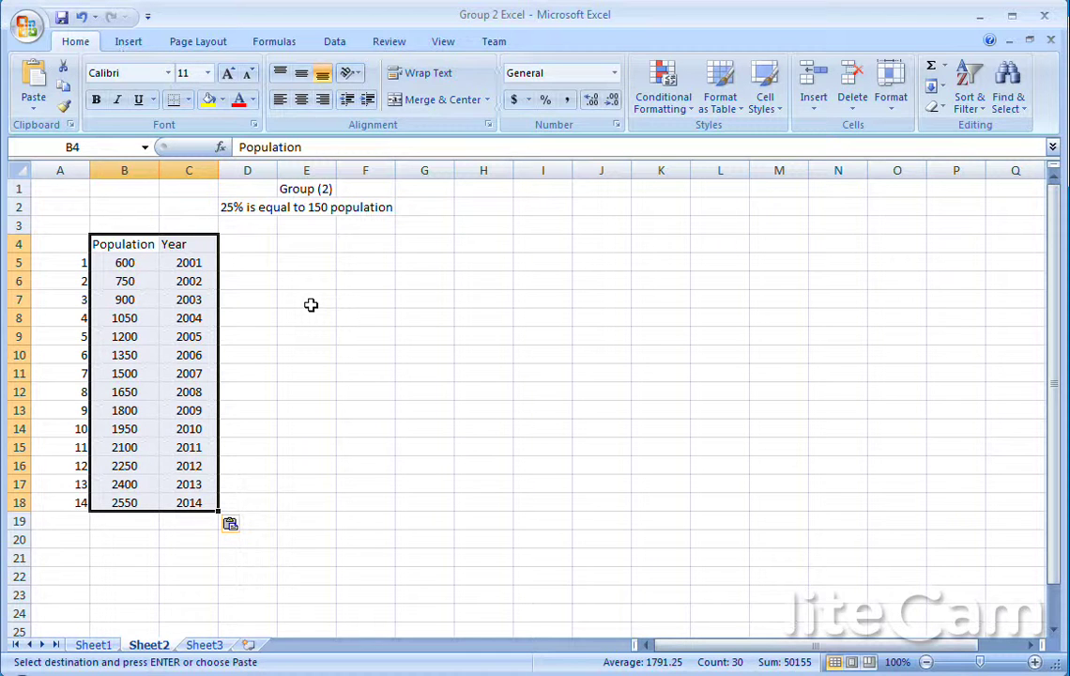
left_click(129, 42)
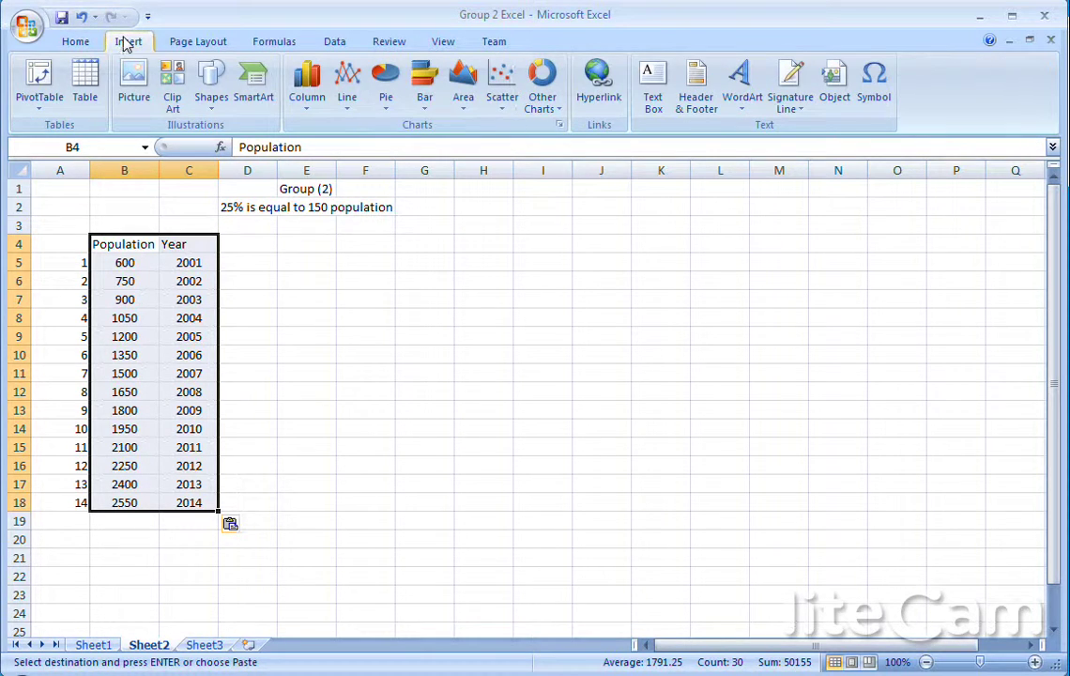
left_click(386, 98)
left_click(390, 160)
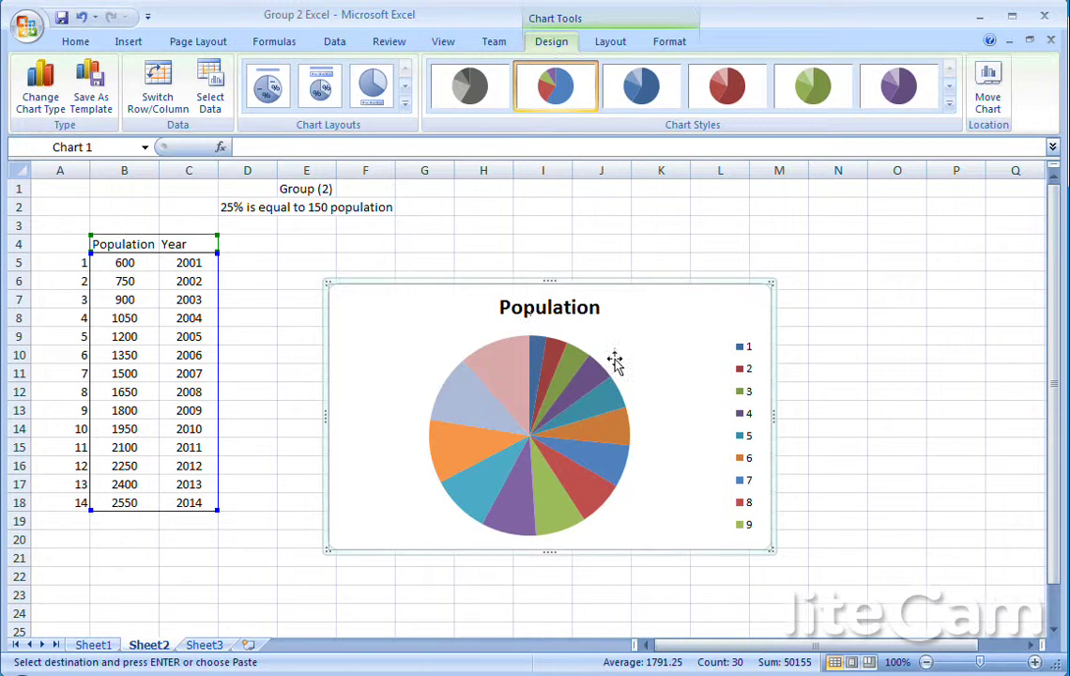
left_click_drag(457, 280, 406, 230)
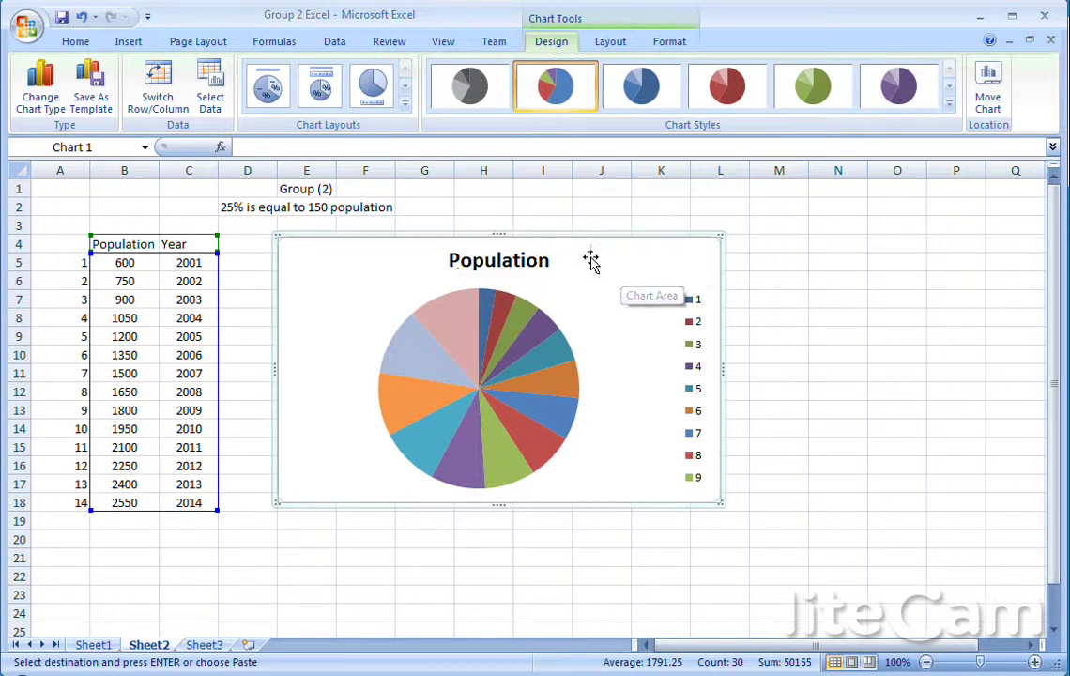
Step: Replace the pie chart title 'Population' with 'Growth Population'
left_click(550, 260)
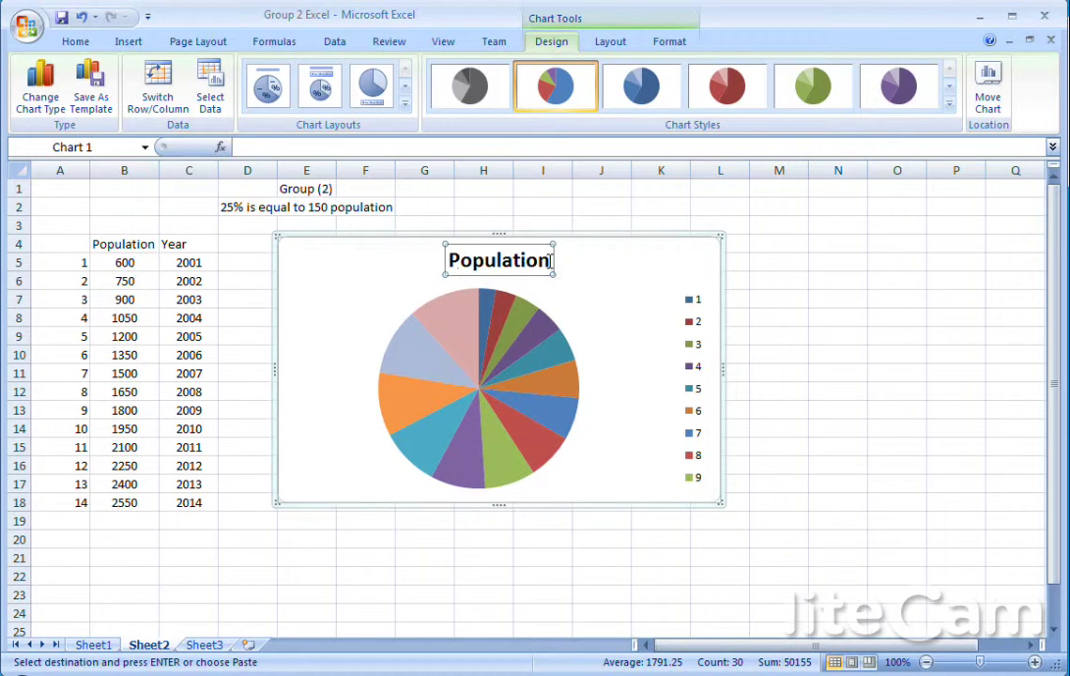
left_click_drag(550, 260, 448, 262)
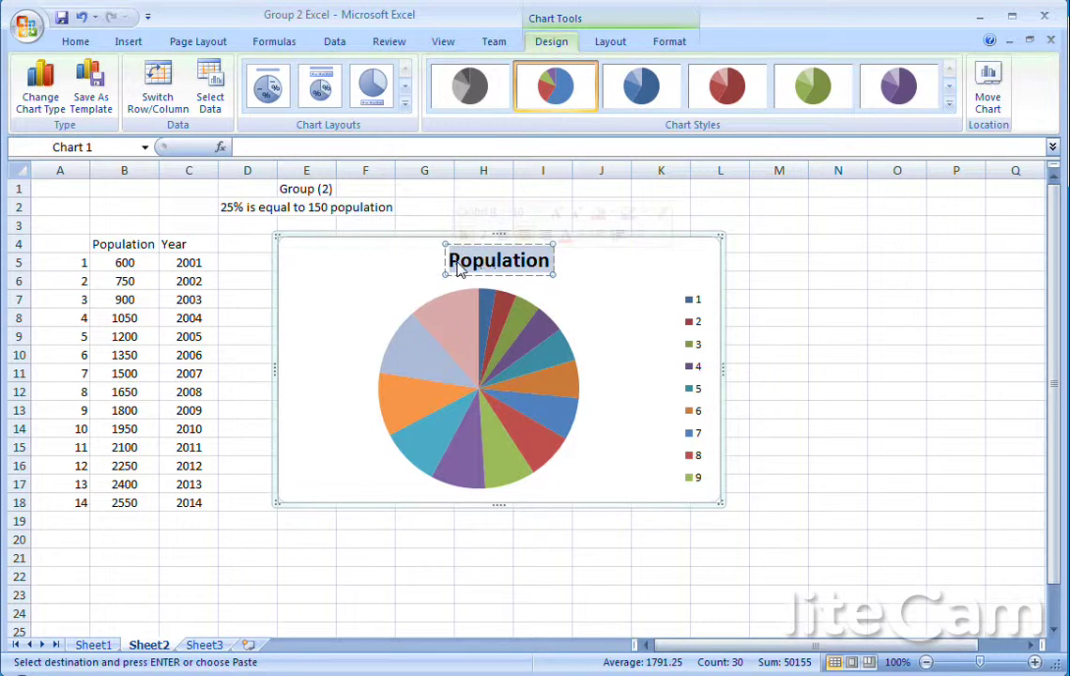
type("Grow")
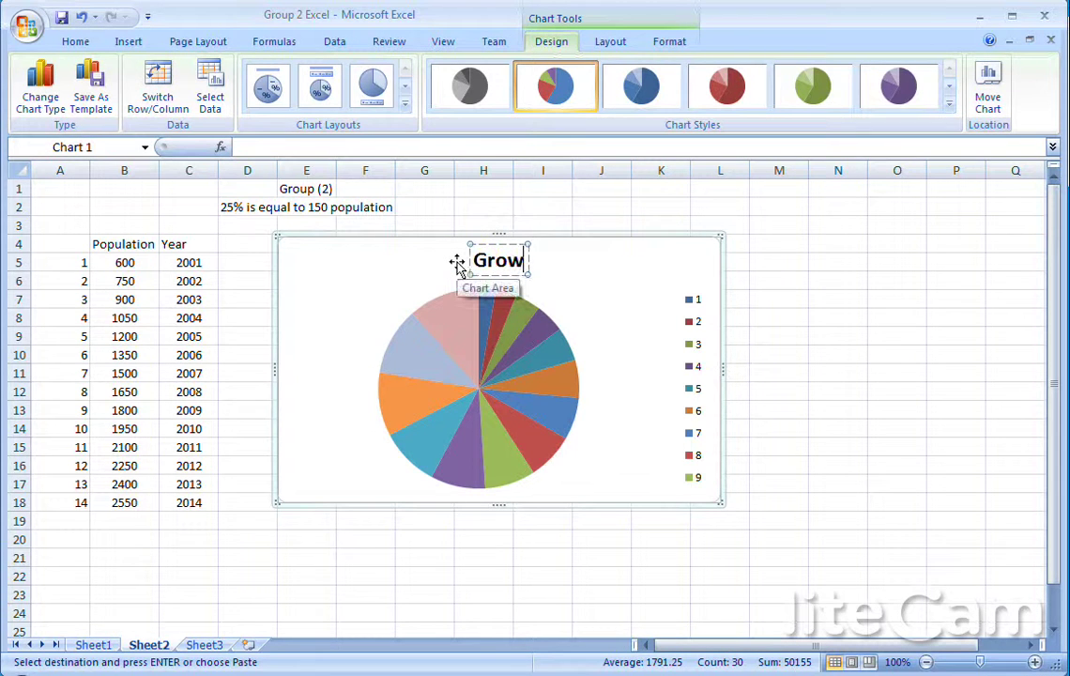
type("th Pop")
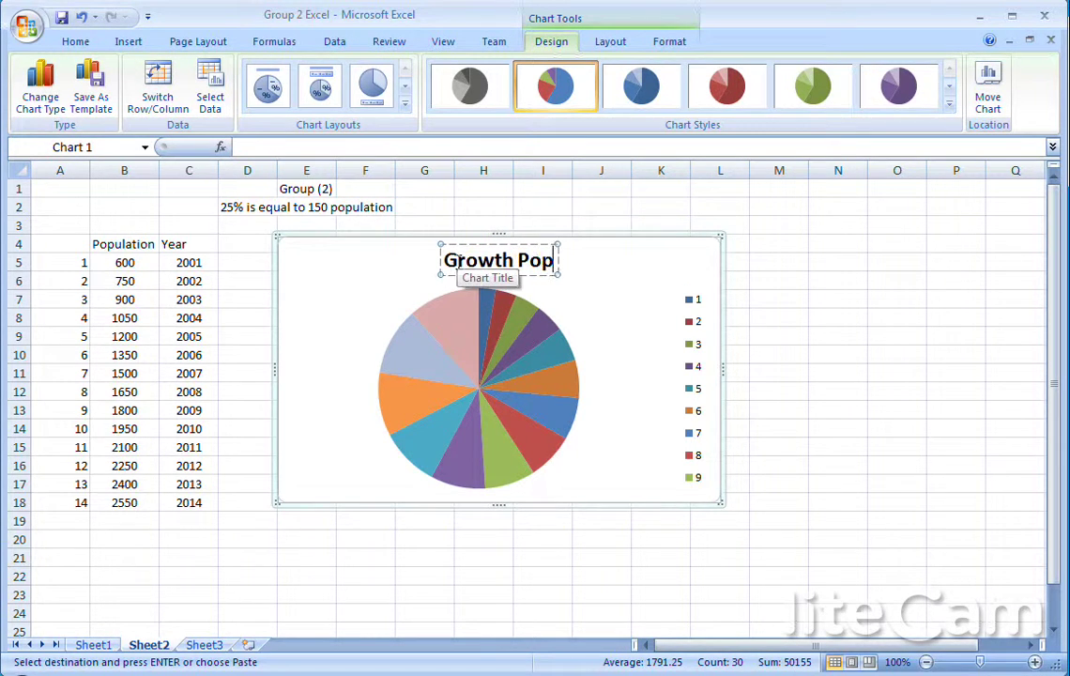
type("ulatiojn")
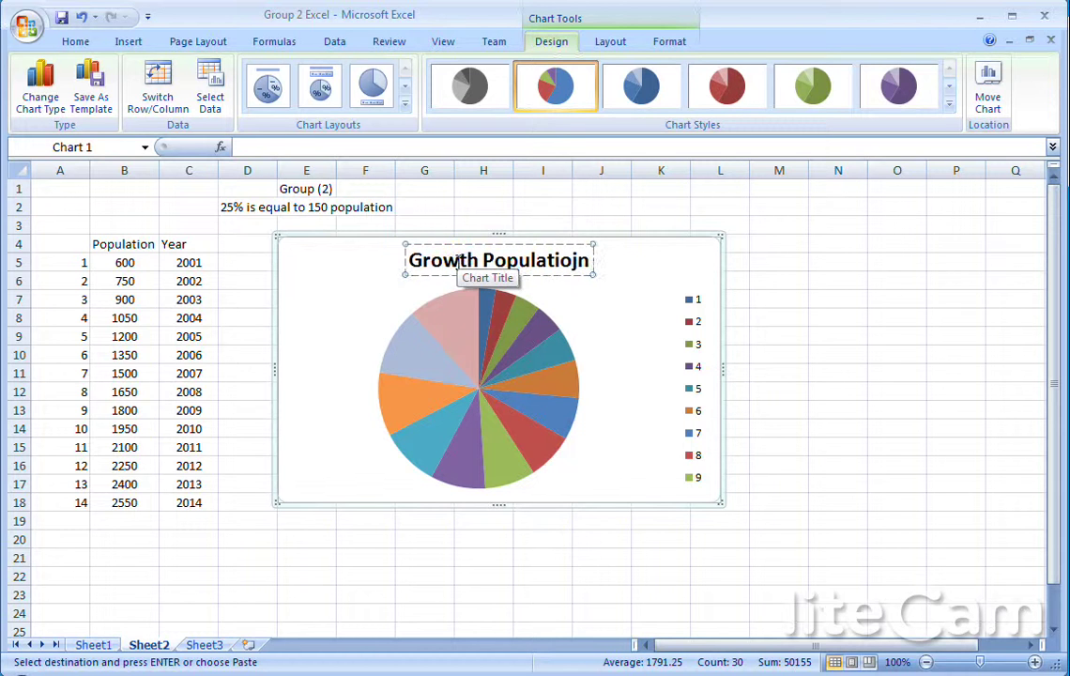
key("BackSpace")
key("BackSpace")
type("n")
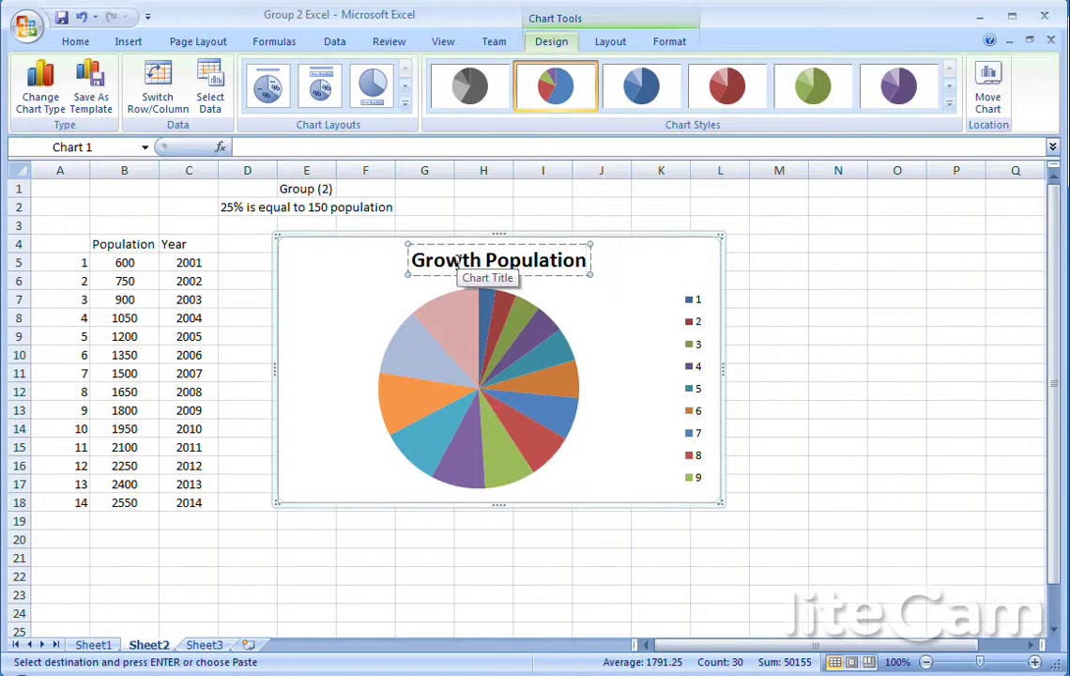
left_click(628, 234)
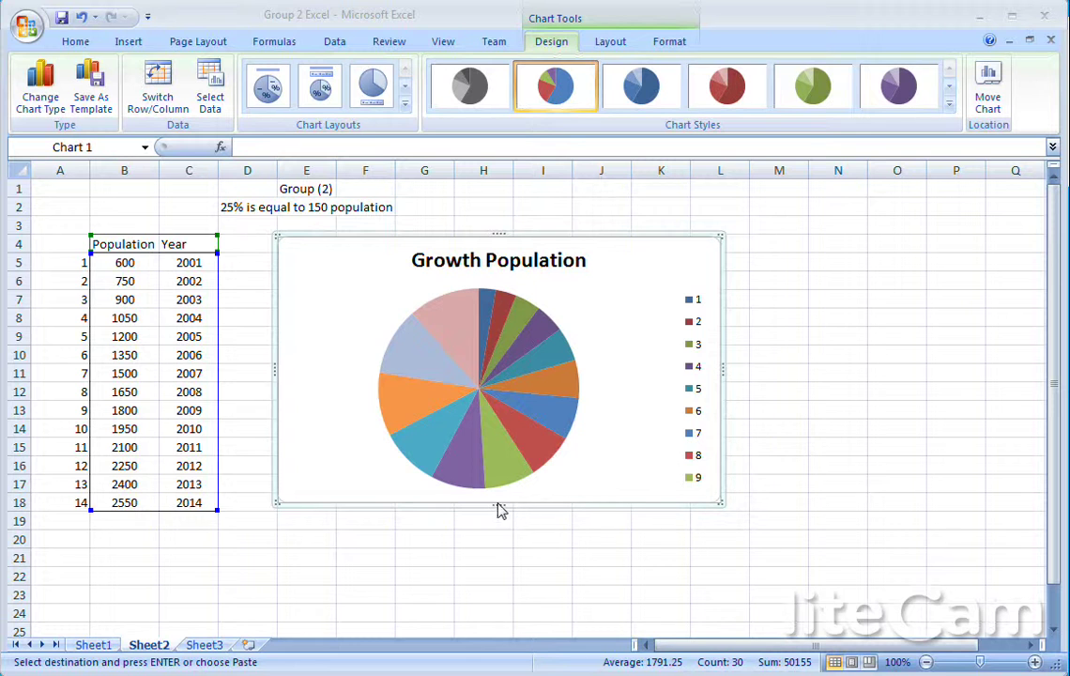
Step: Enlarge the pie chart downward and label each slice with its population value
left_click_drag(499, 508, 501, 623)
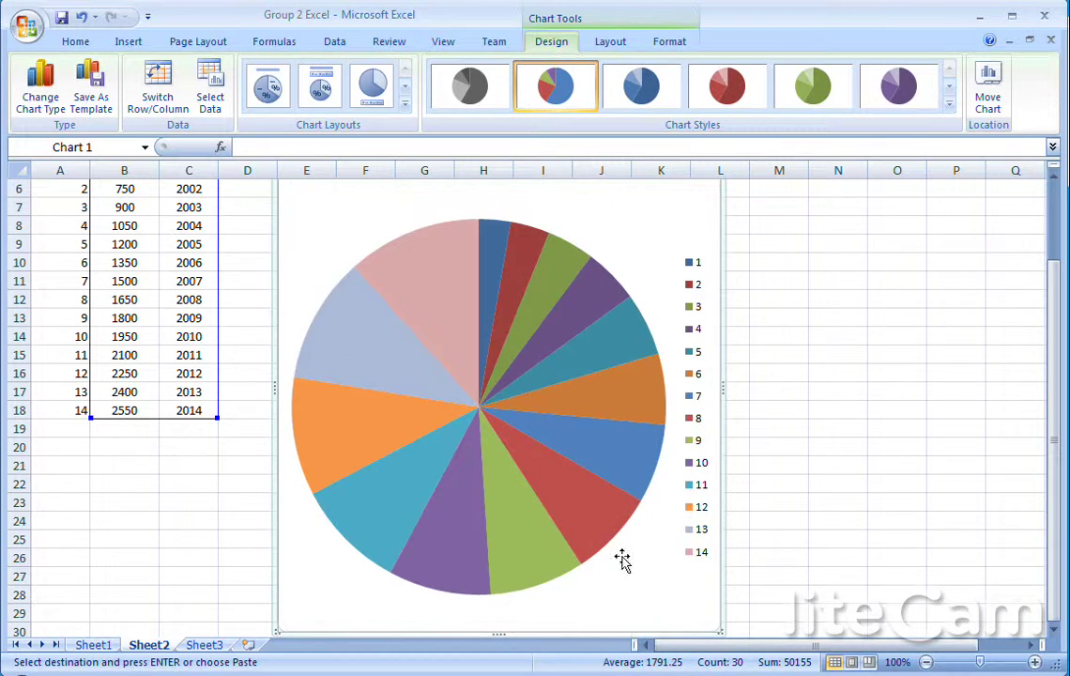
left_click(445, 269)
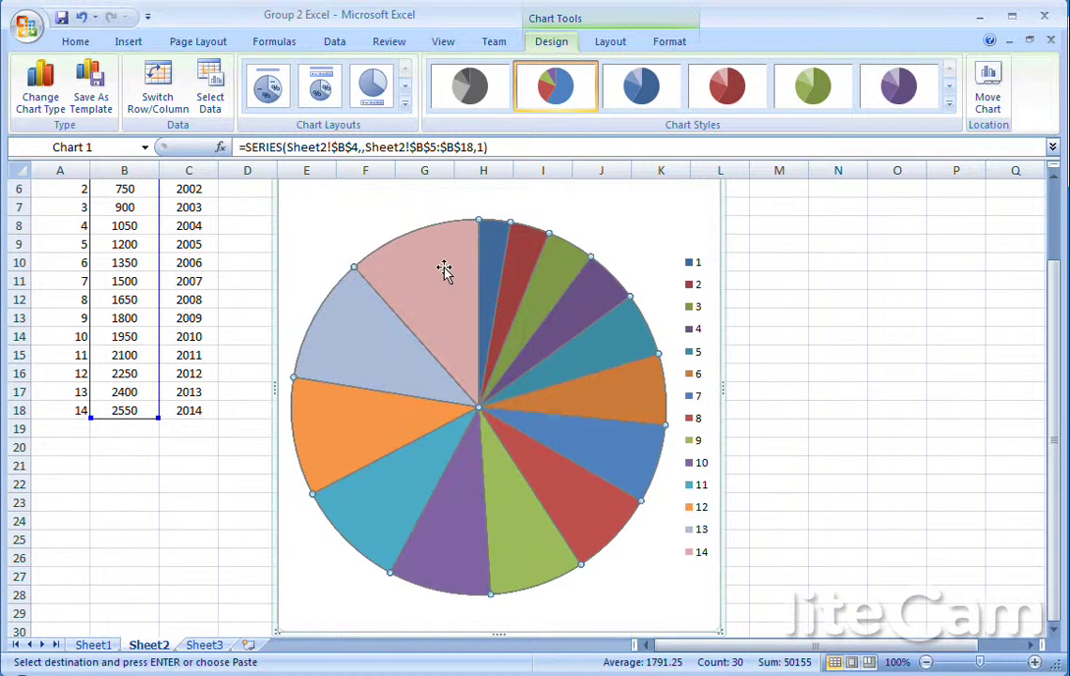
right_click(446, 271)
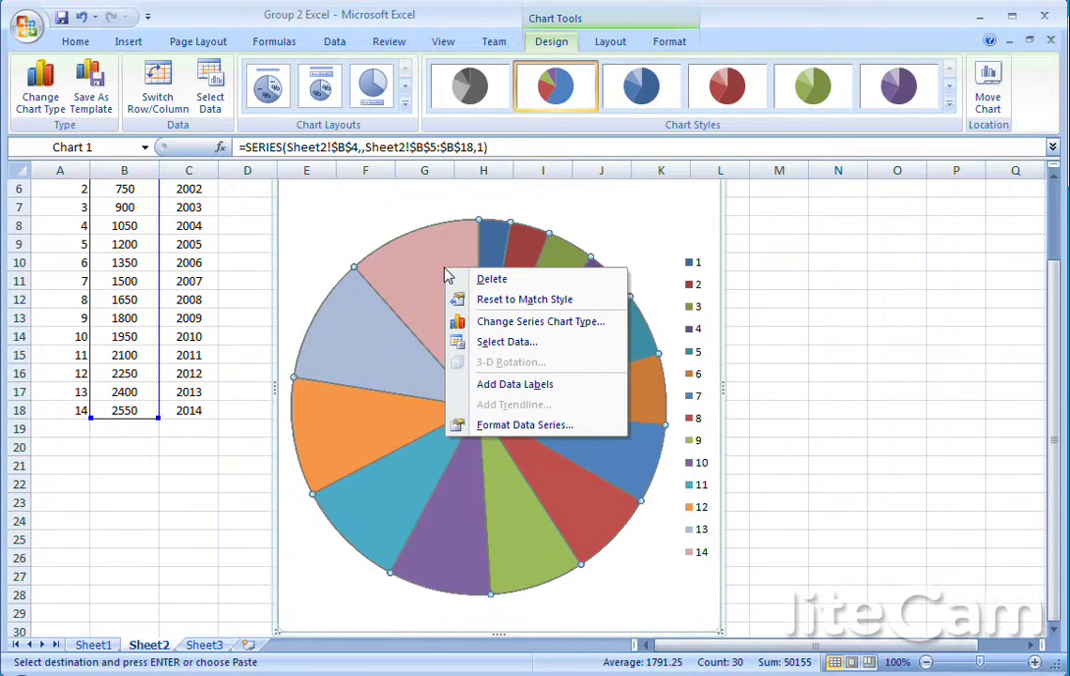
left_click(513, 386)
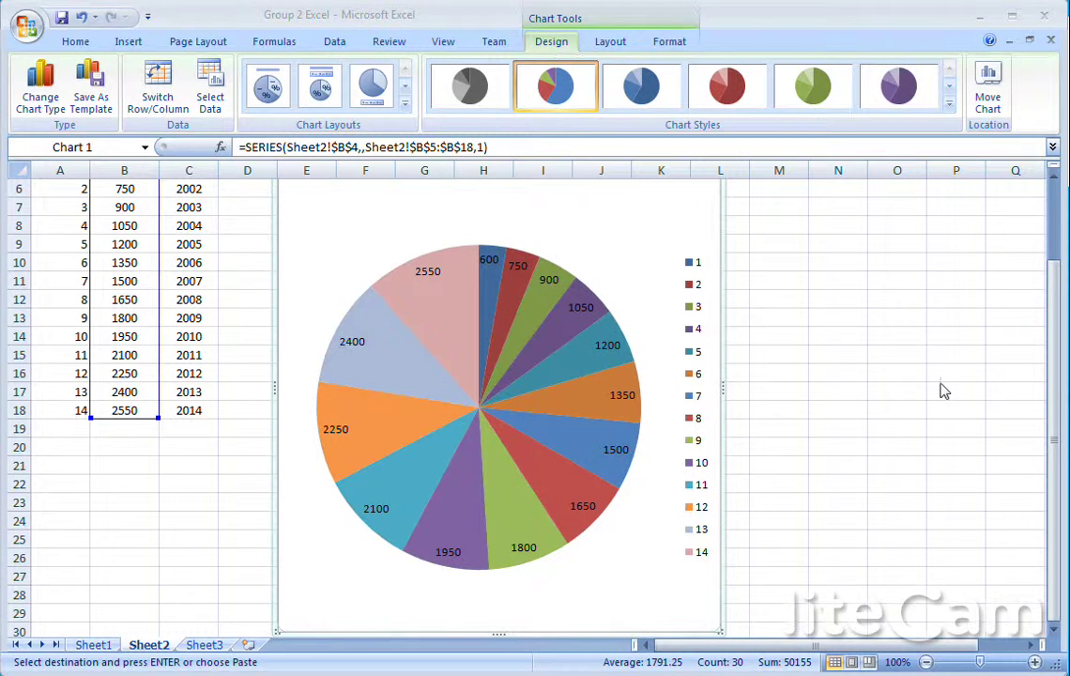
Step: In Select Data Source, replace the pie's 1–14 category labels with a typed list of years
left_click(468, 328)
right_click(468, 329)
left_click(521, 404)
left_click_drag(891, 38, 609, 100)
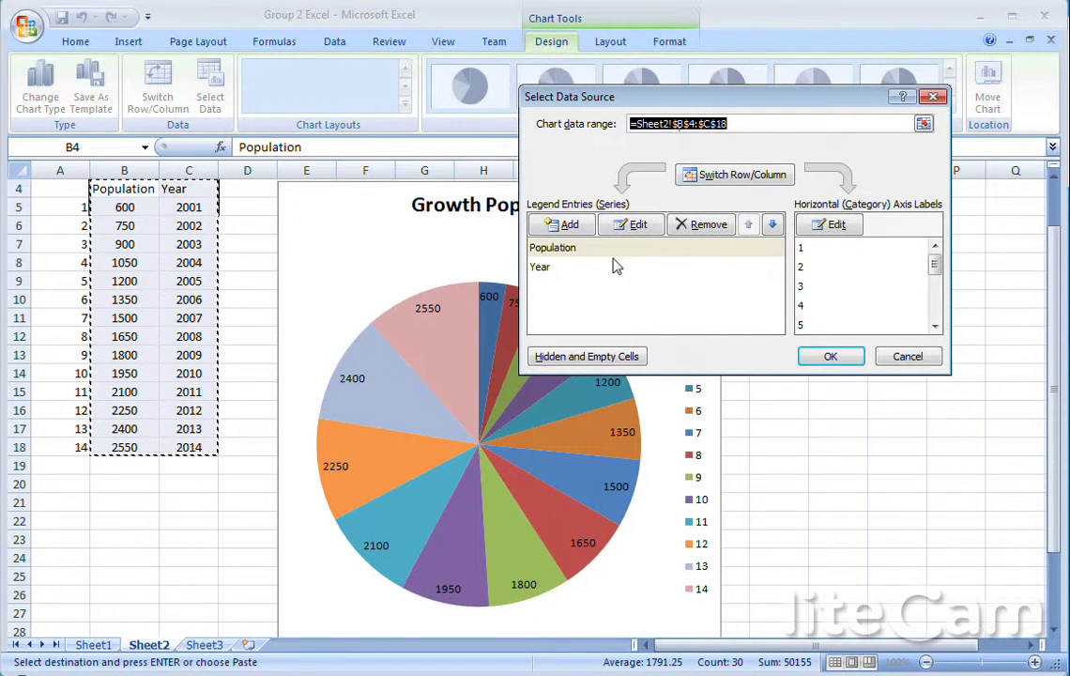
left_click(575, 268)
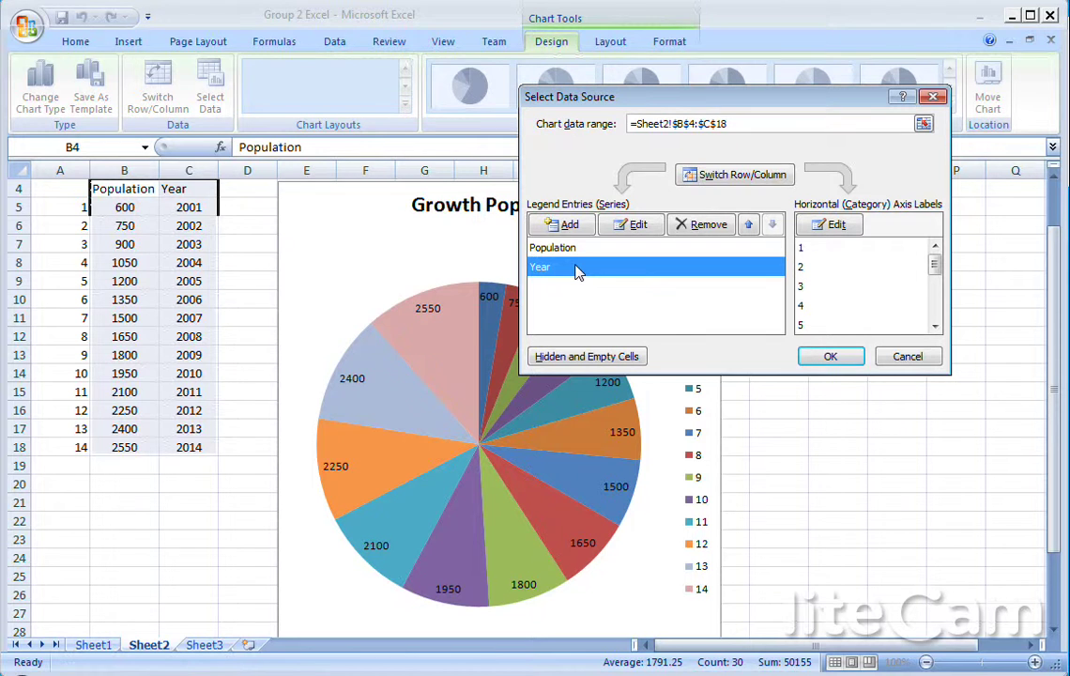
left_click(832, 227)
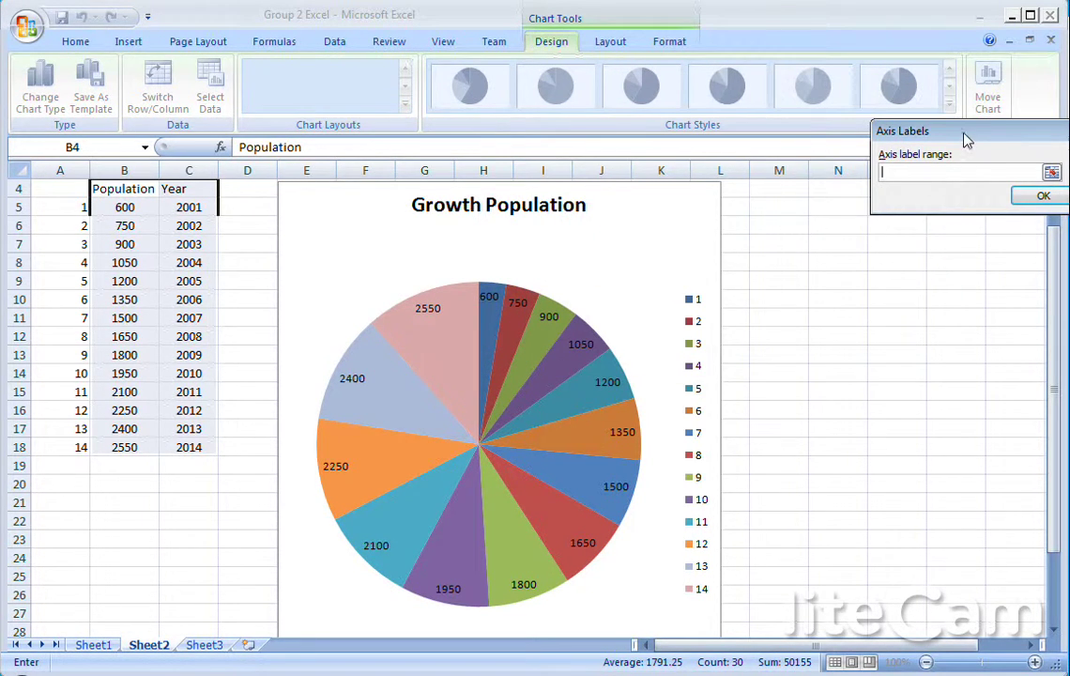
left_click_drag(967, 139, 743, 146)
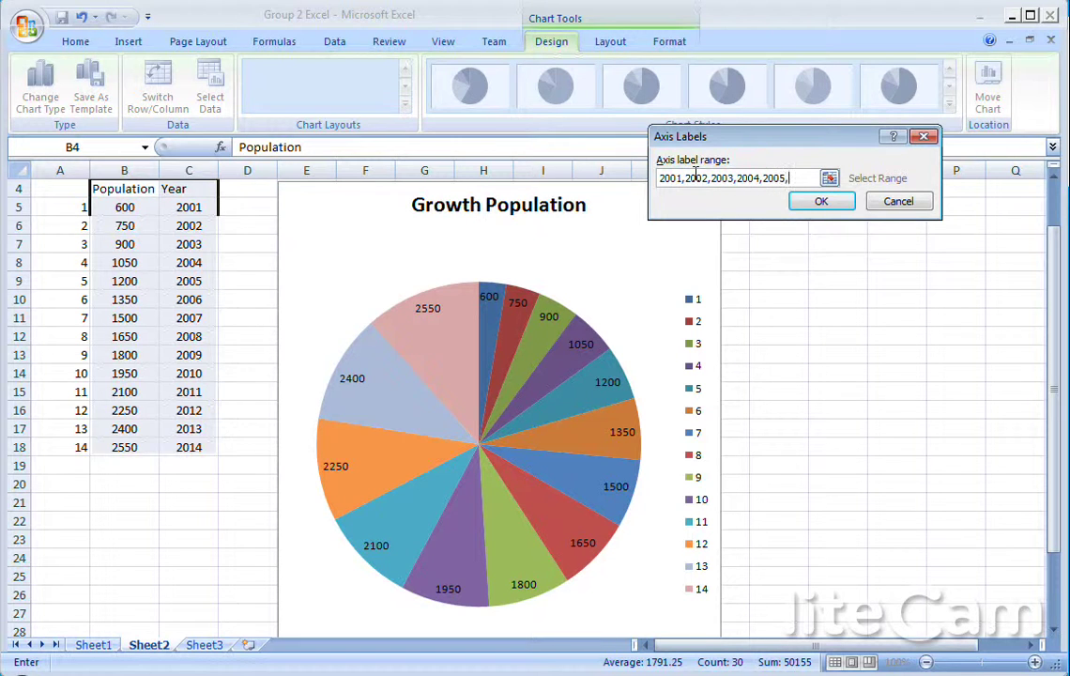
type("2006,2007,")
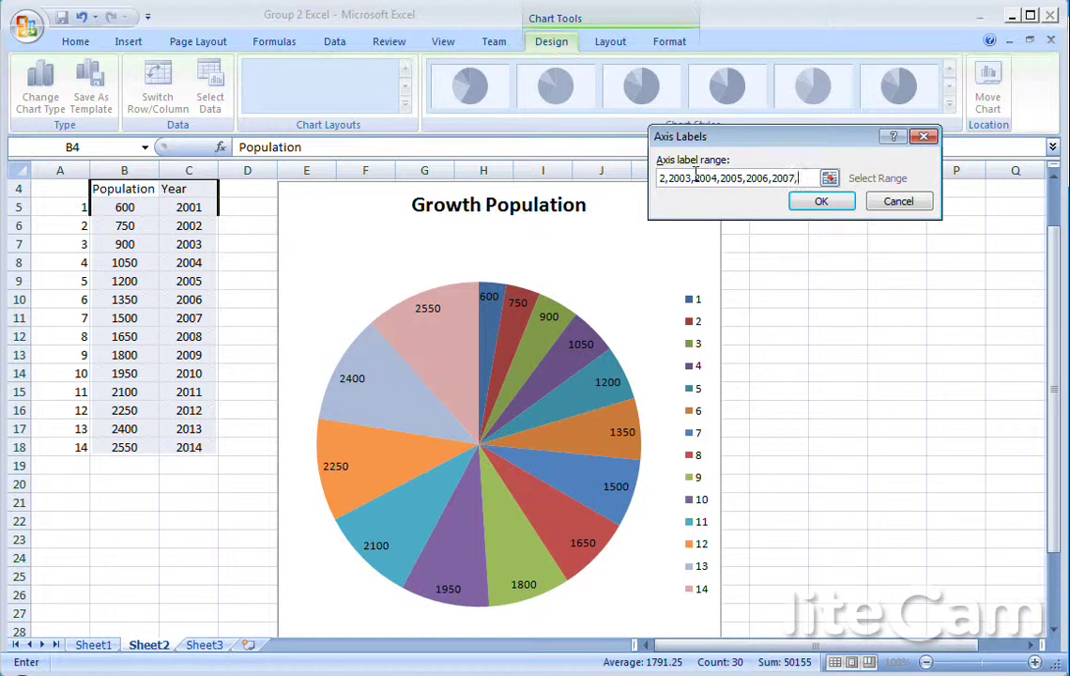
type("2008,")
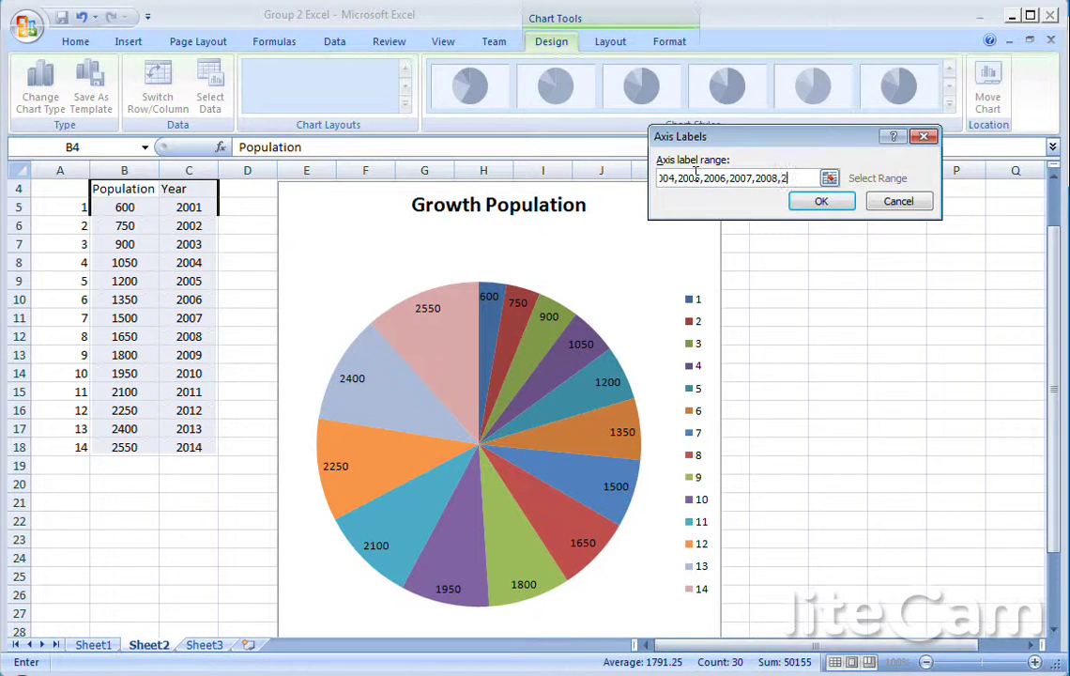
type("2009,2010,2")
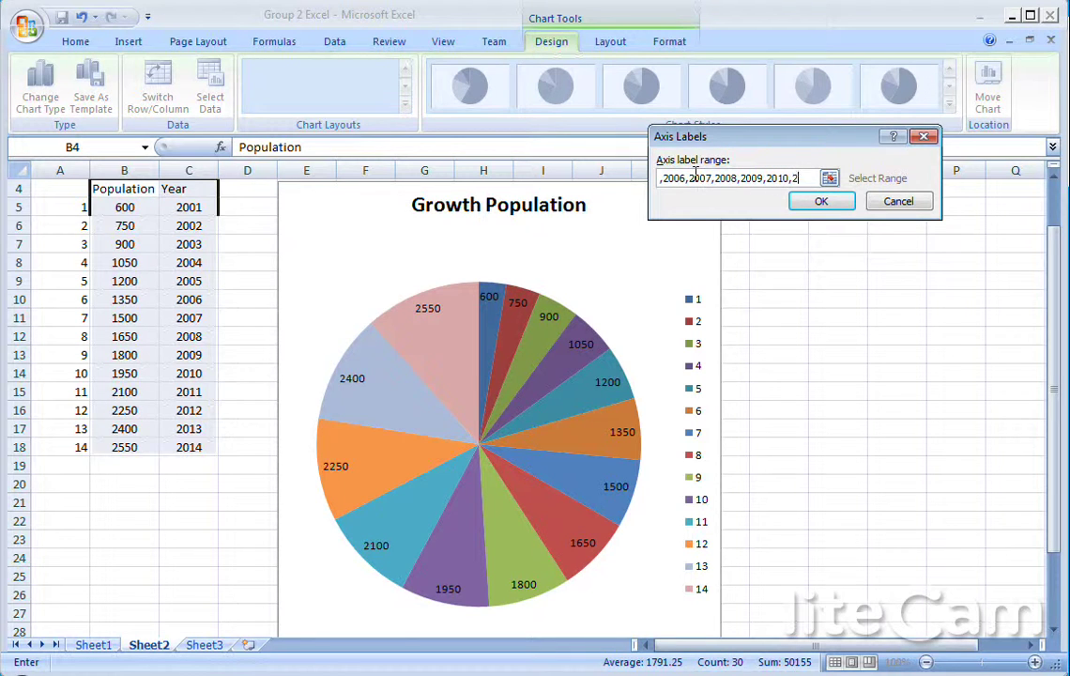
type("0011,20")
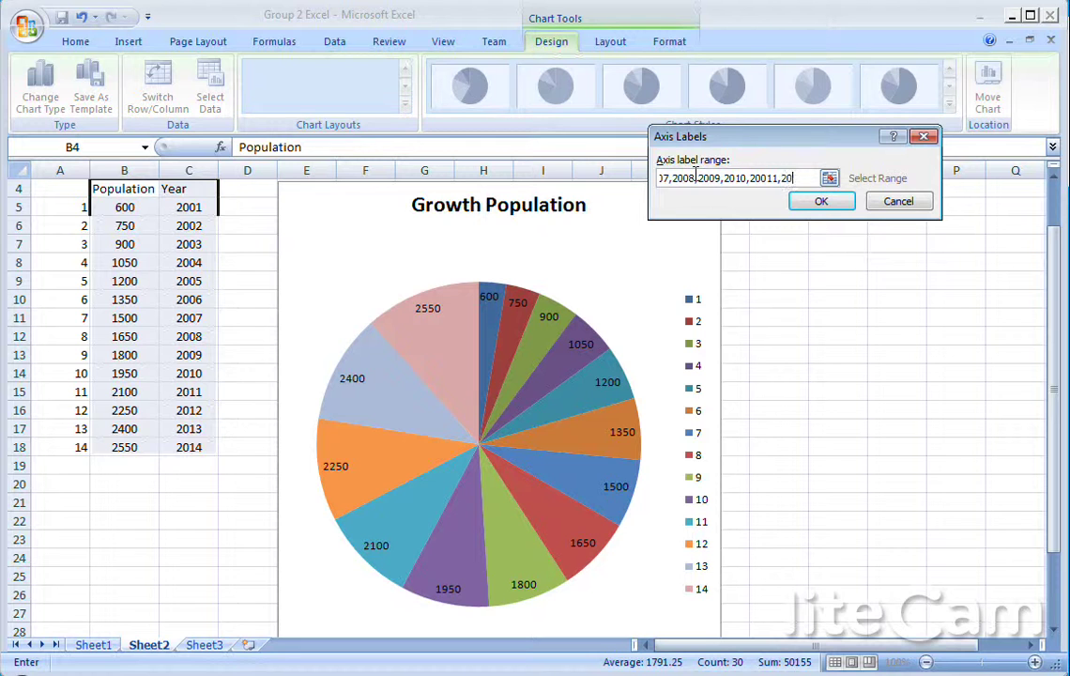
type("12,2013,2014")
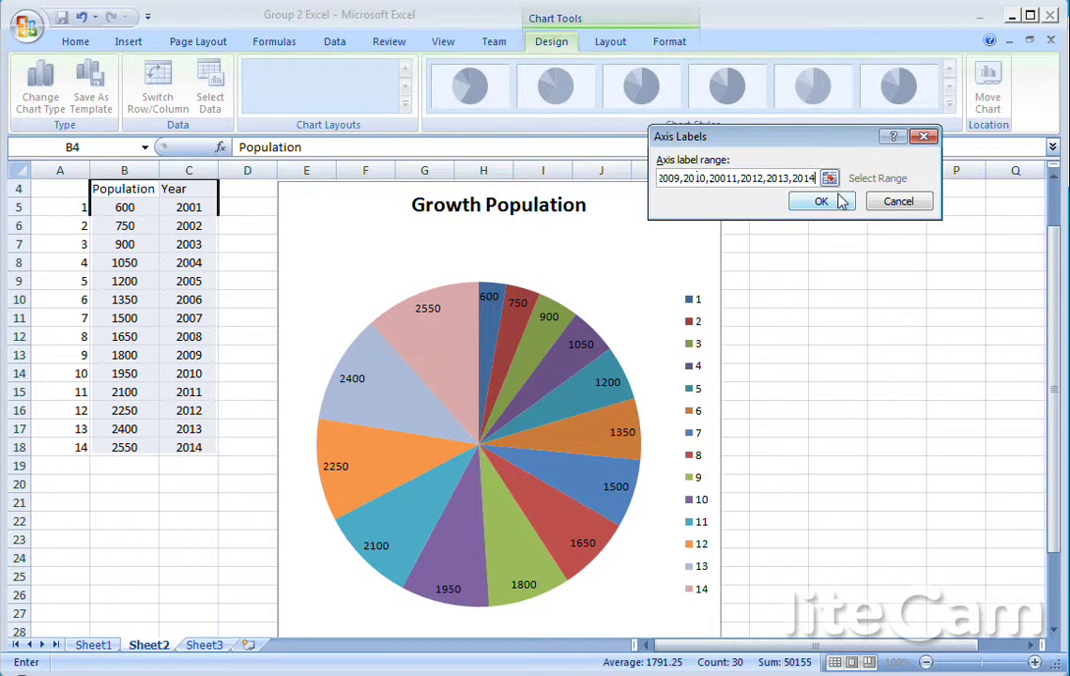
left_click(819, 201)
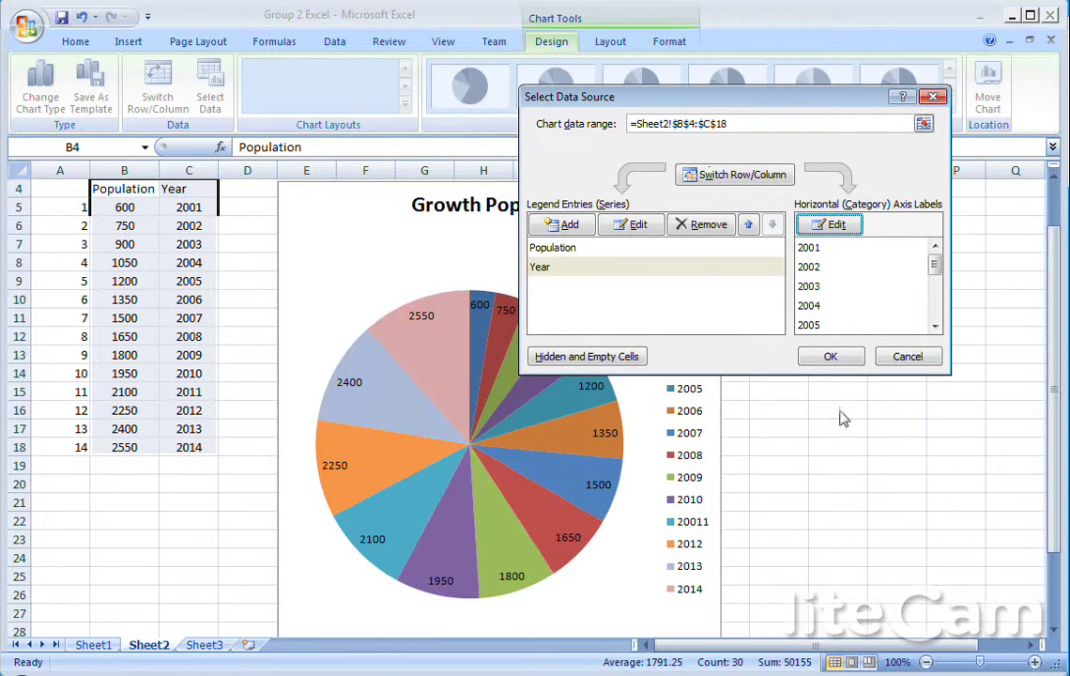
left_click(830, 355)
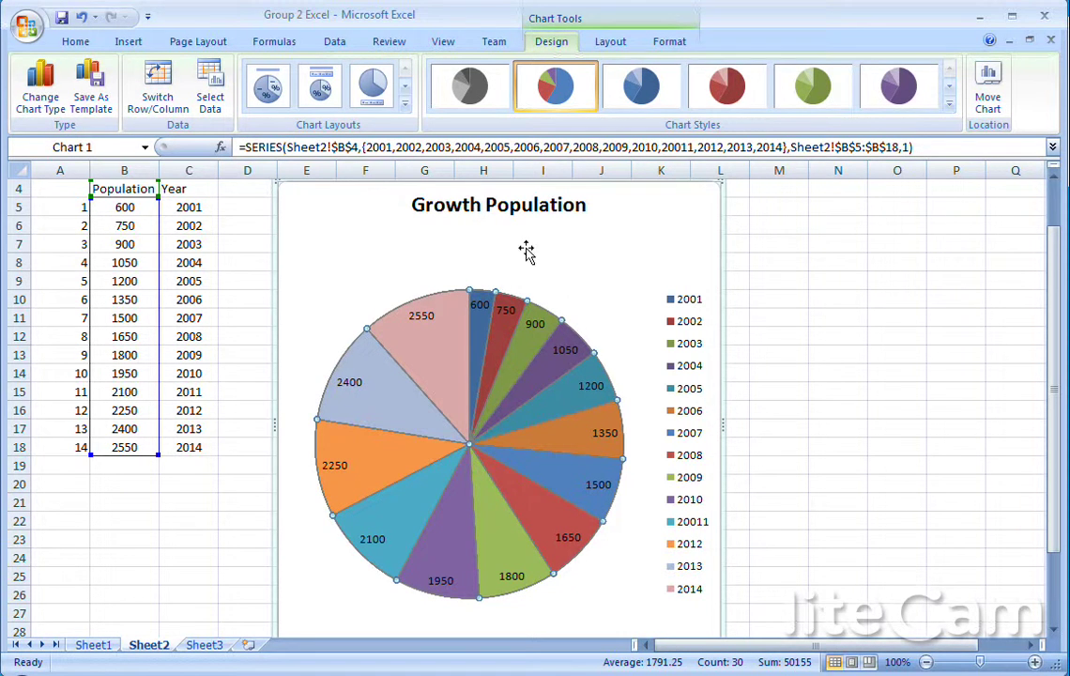
Step: Apply the black-background blue chart style to the pie chart
left_click(950, 113)
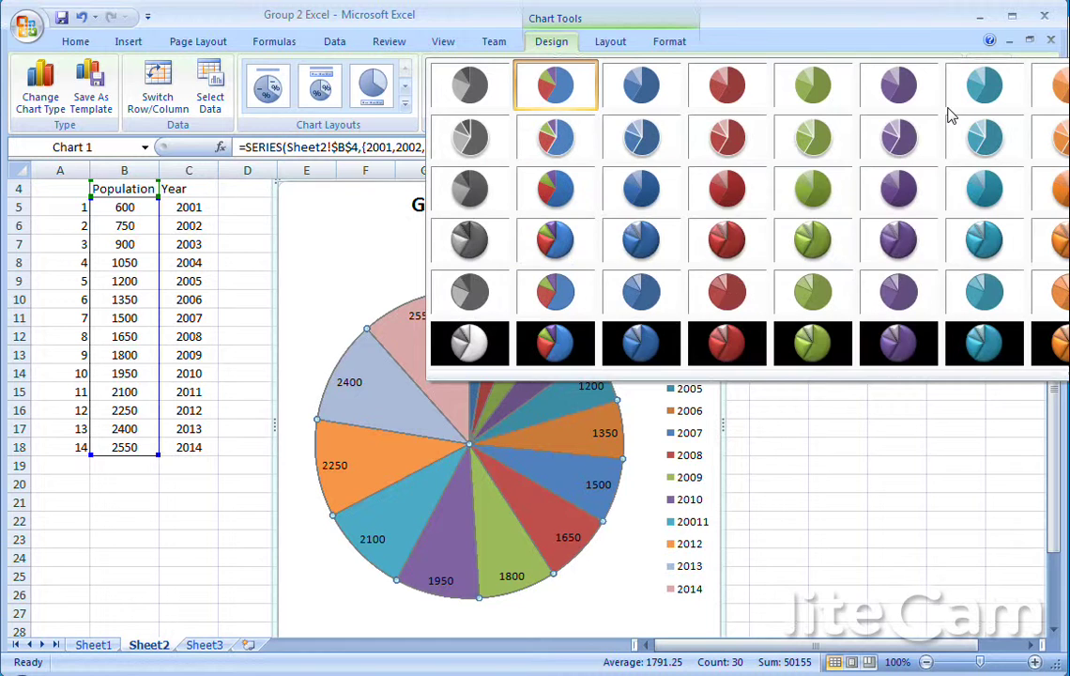
left_click(651, 349)
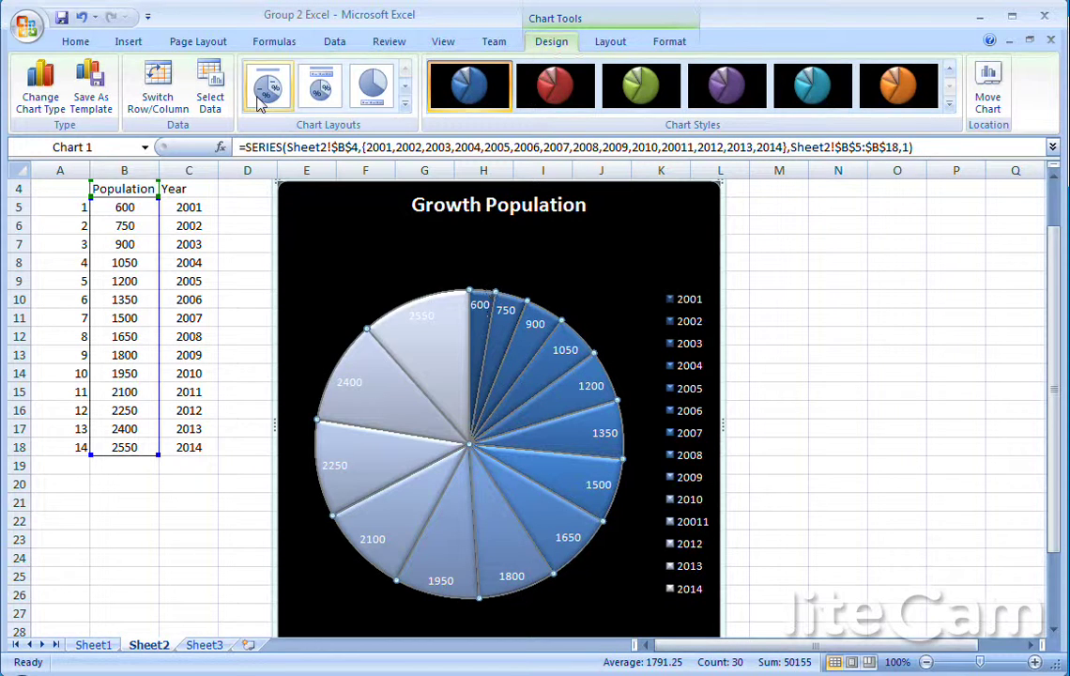
left_click(609, 43)
left_click(302, 105)
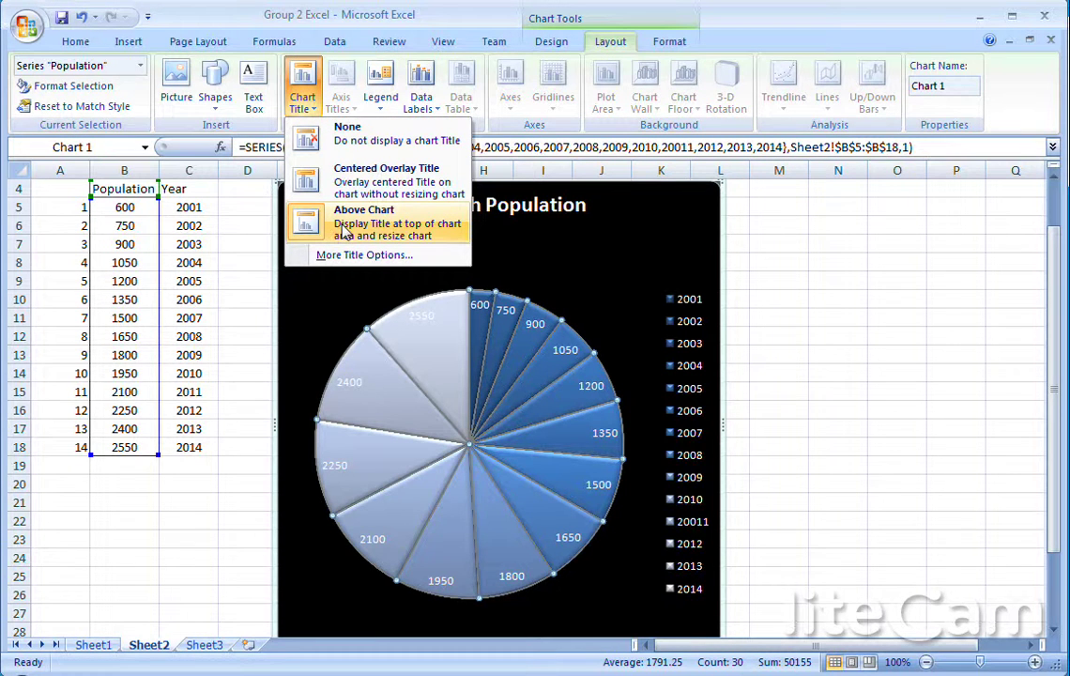
Step: Position the pie chart's data labels at Best Fit
left_click(421, 102)
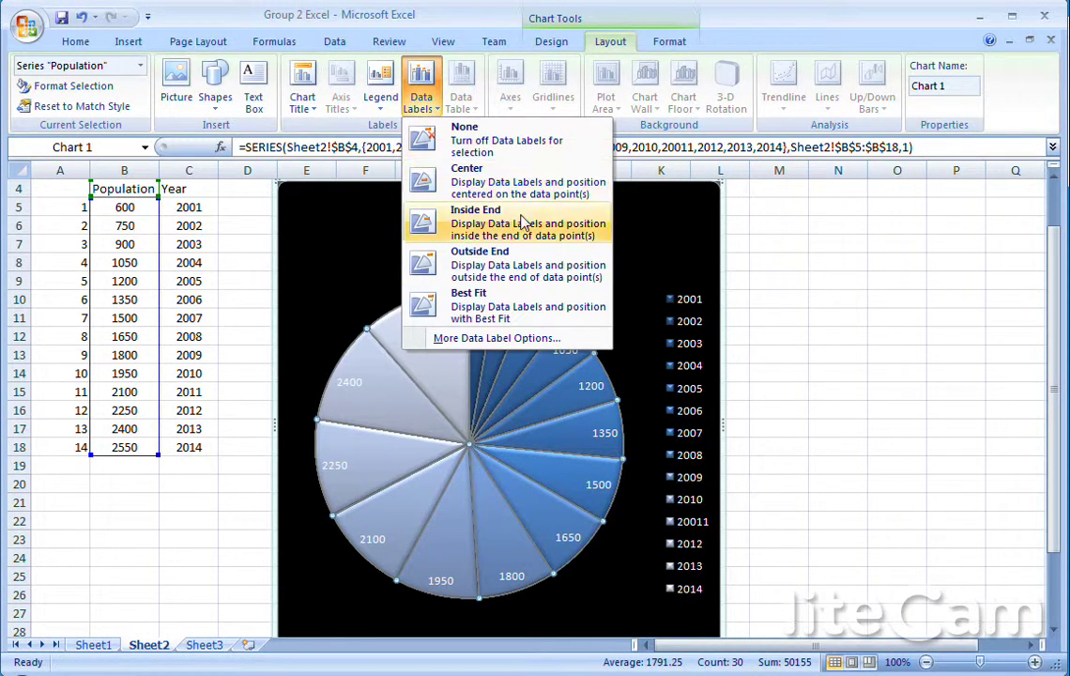
left_click(476, 310)
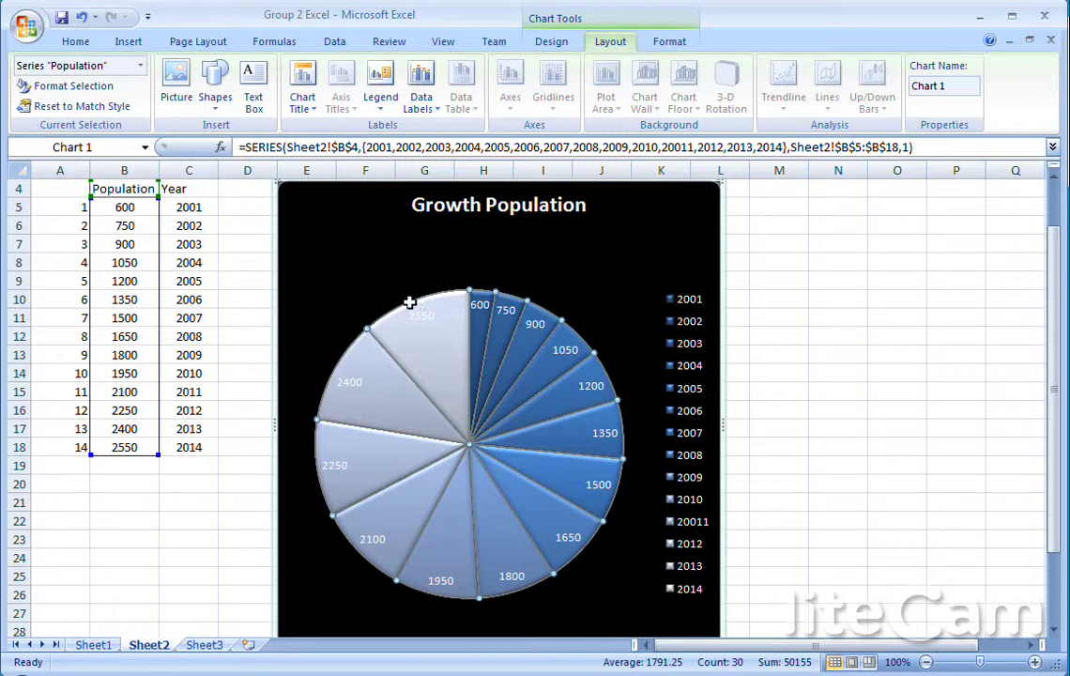
Step: Insert a 2-D clustered column chart of B4:C18 to the right of the pie chart
left_click(246, 211)
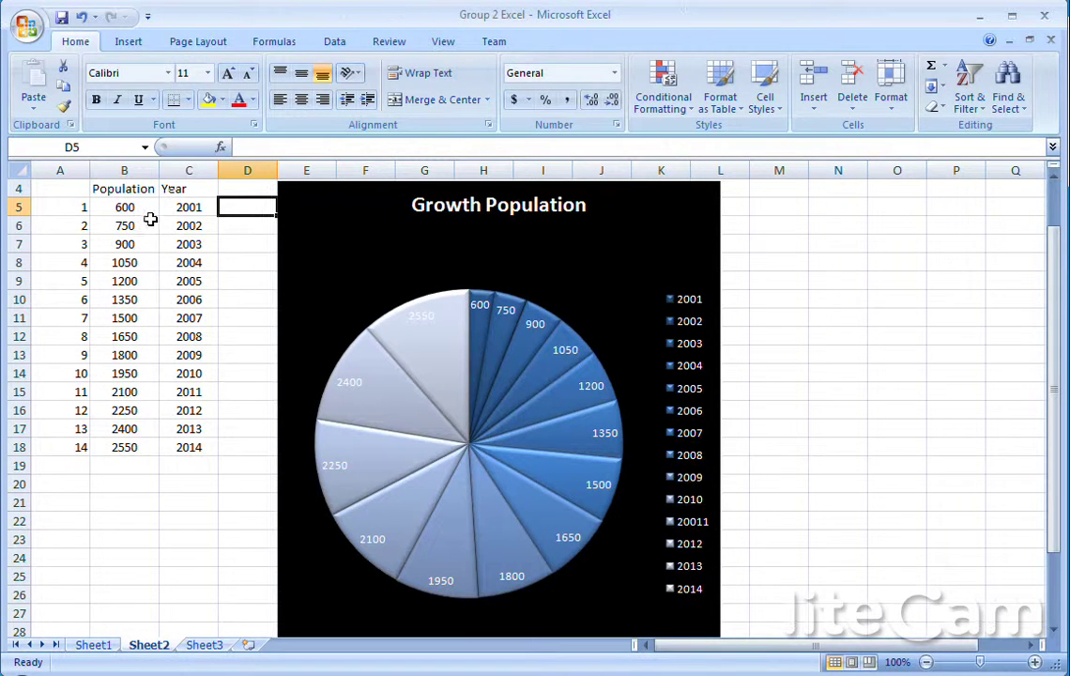
left_click_drag(102, 192, 191, 448)
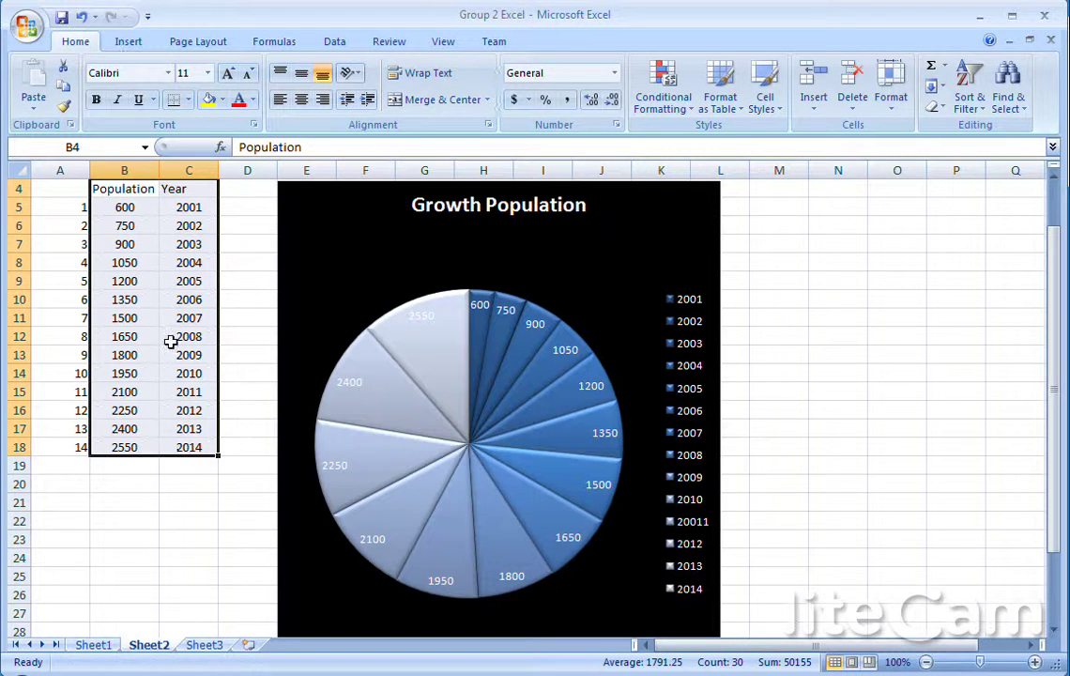
left_click(110, 45)
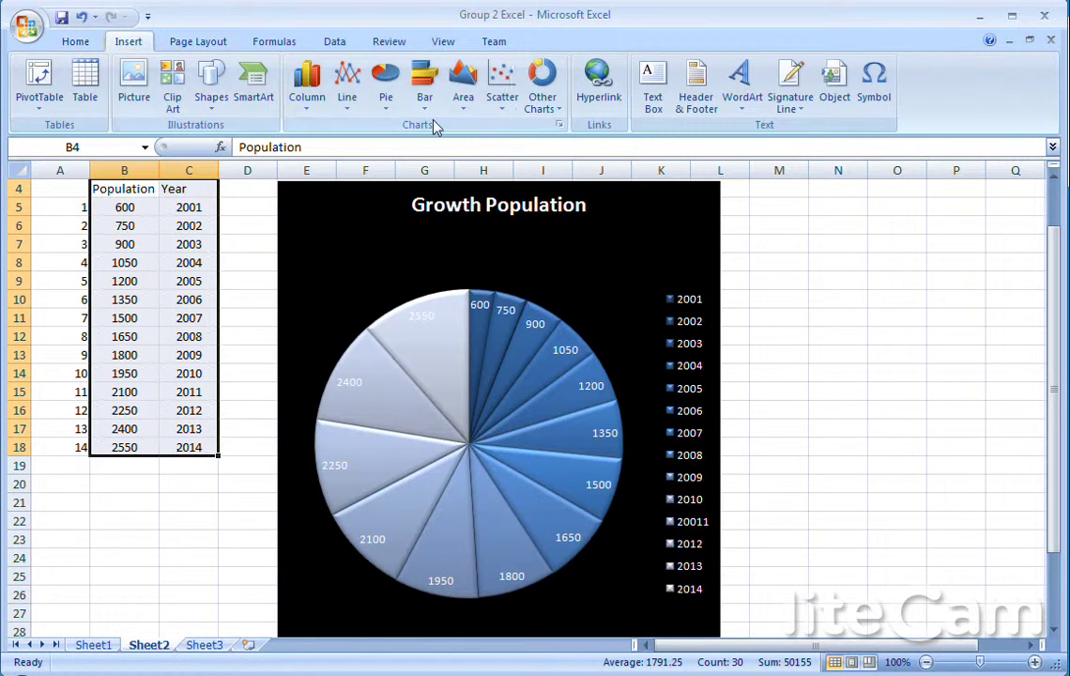
left_click(307, 98)
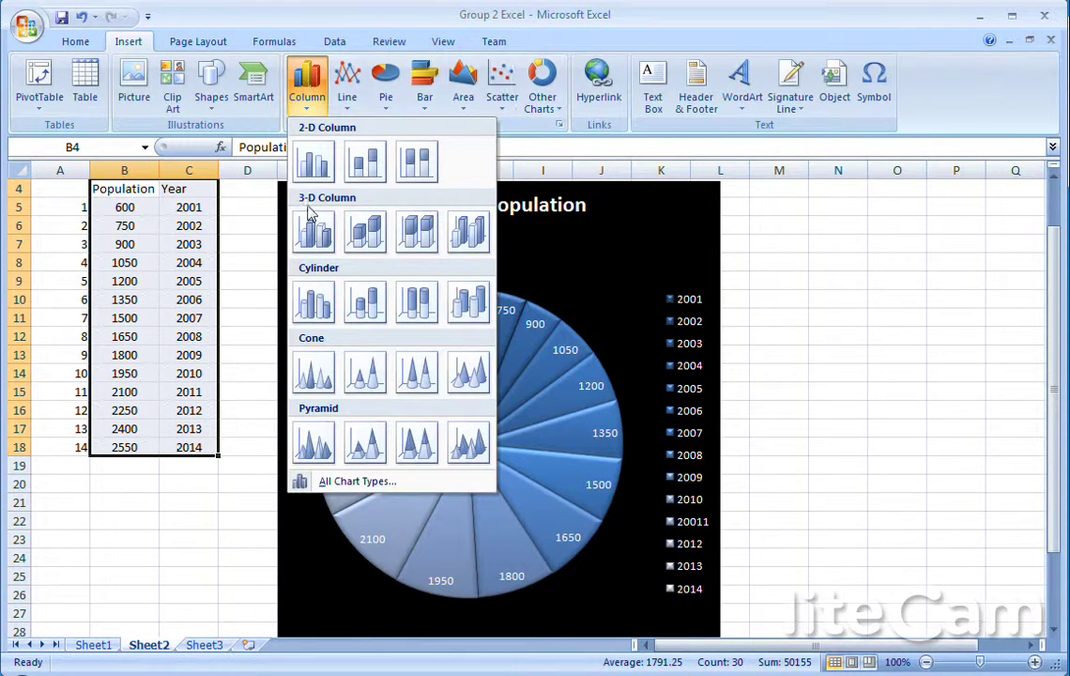
left_click(313, 162)
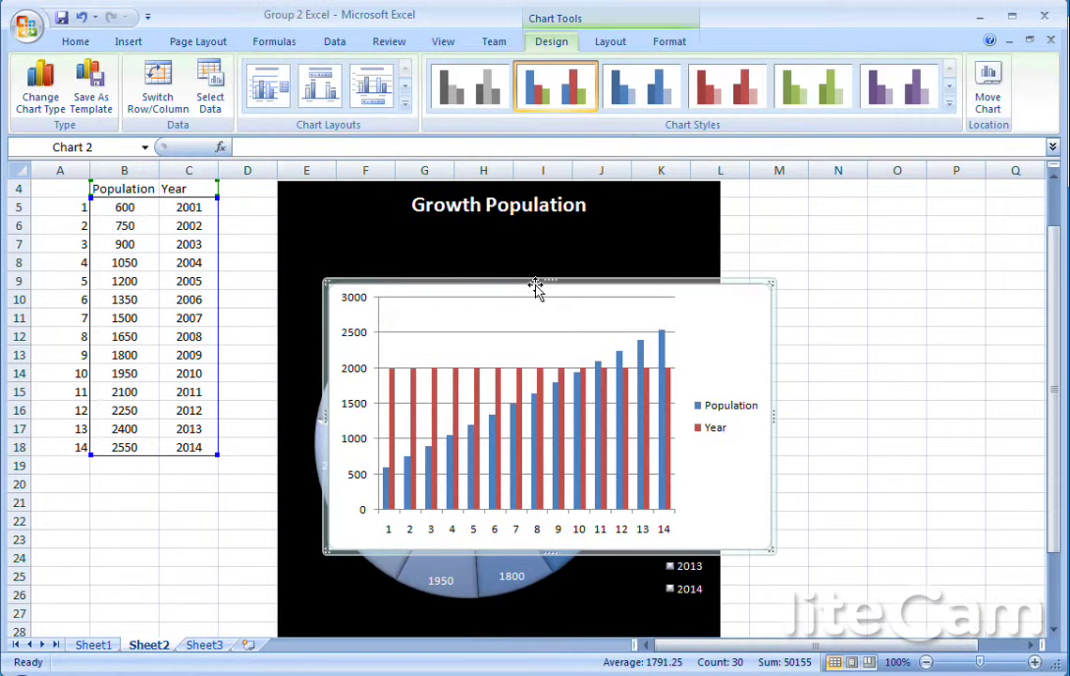
left_click_drag(521, 280, 938, 232)
left_click_drag(780, 645, 817, 648)
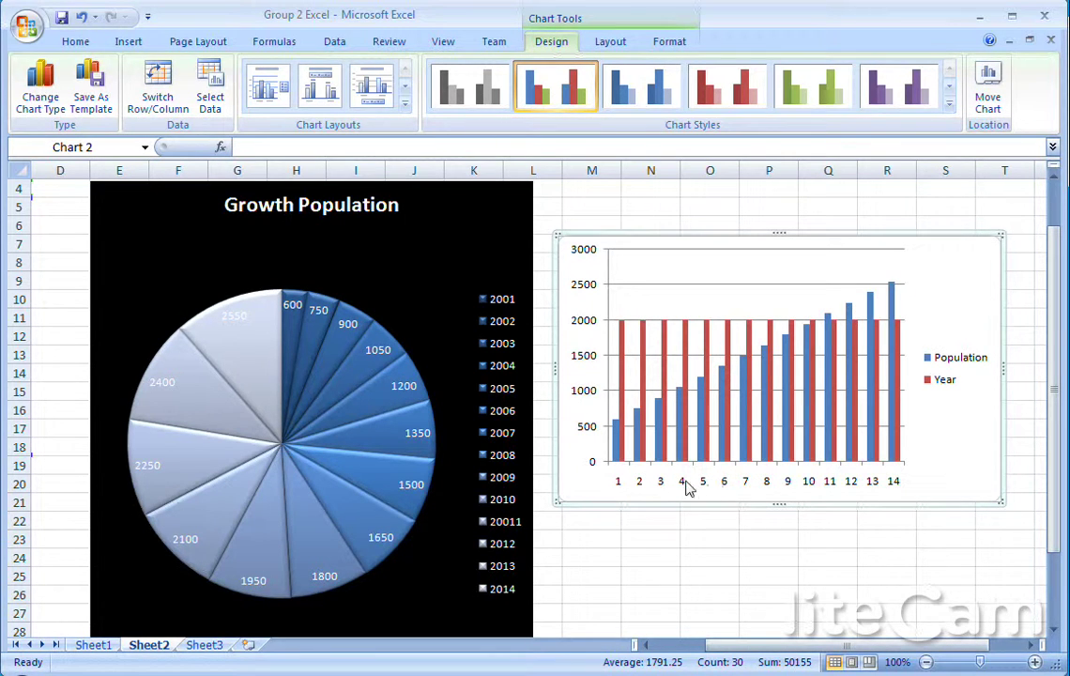
Step: Replace the column chart's horizontal axis labels 1–14 with the pasted years 2001–2014
left_click(721, 343)
right_click(723, 346)
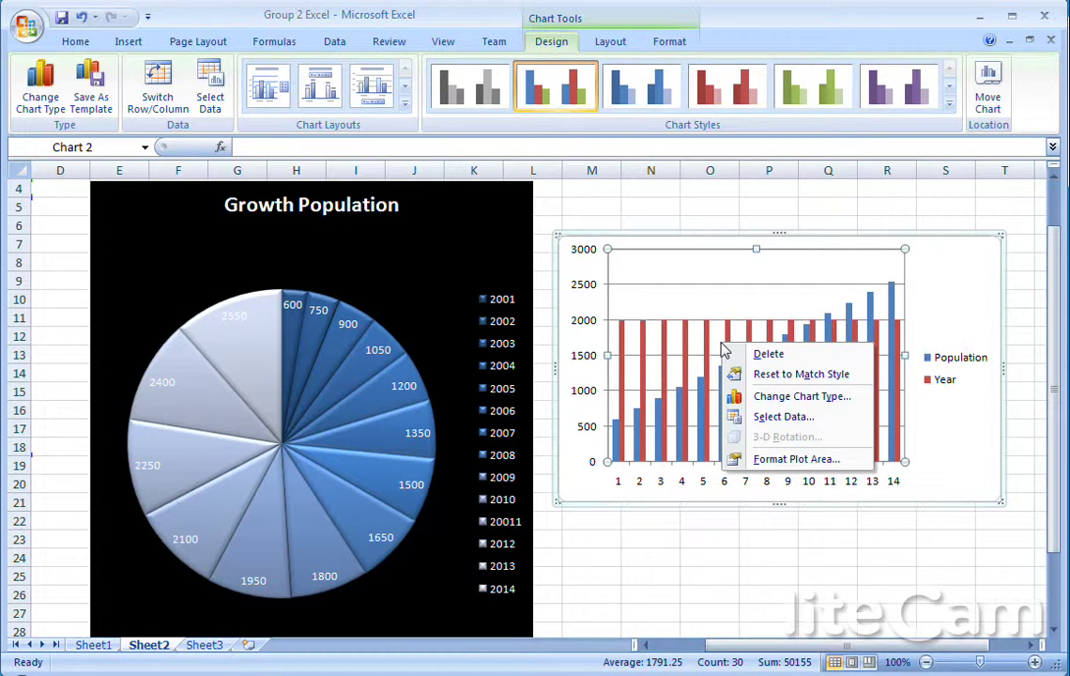
left_click(766, 417)
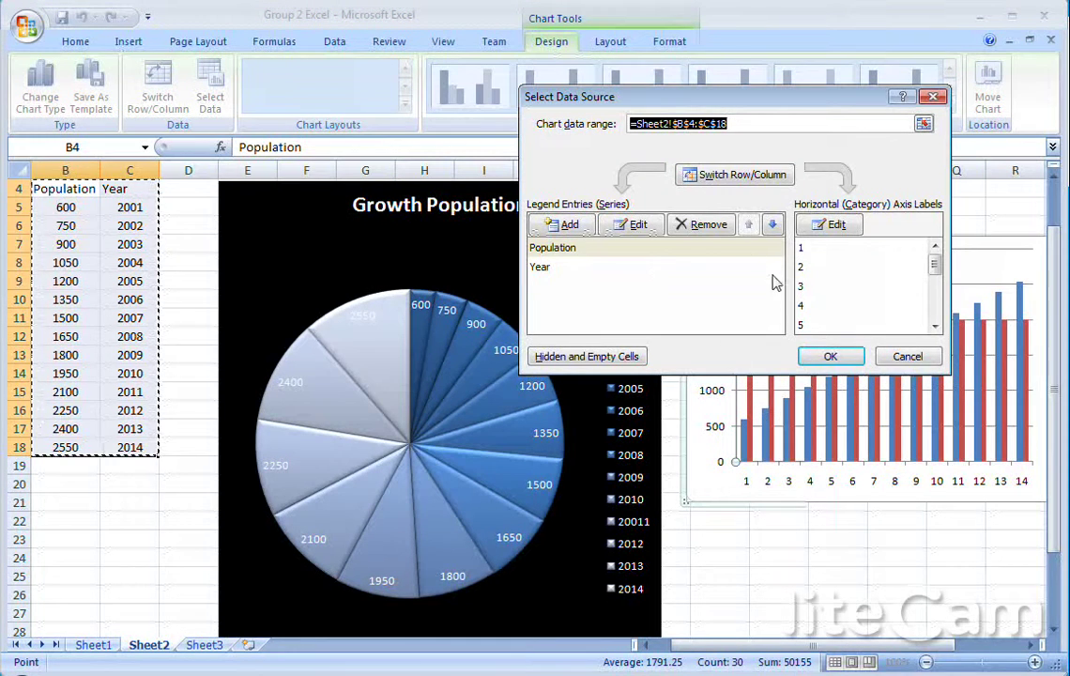
left_click(574, 269)
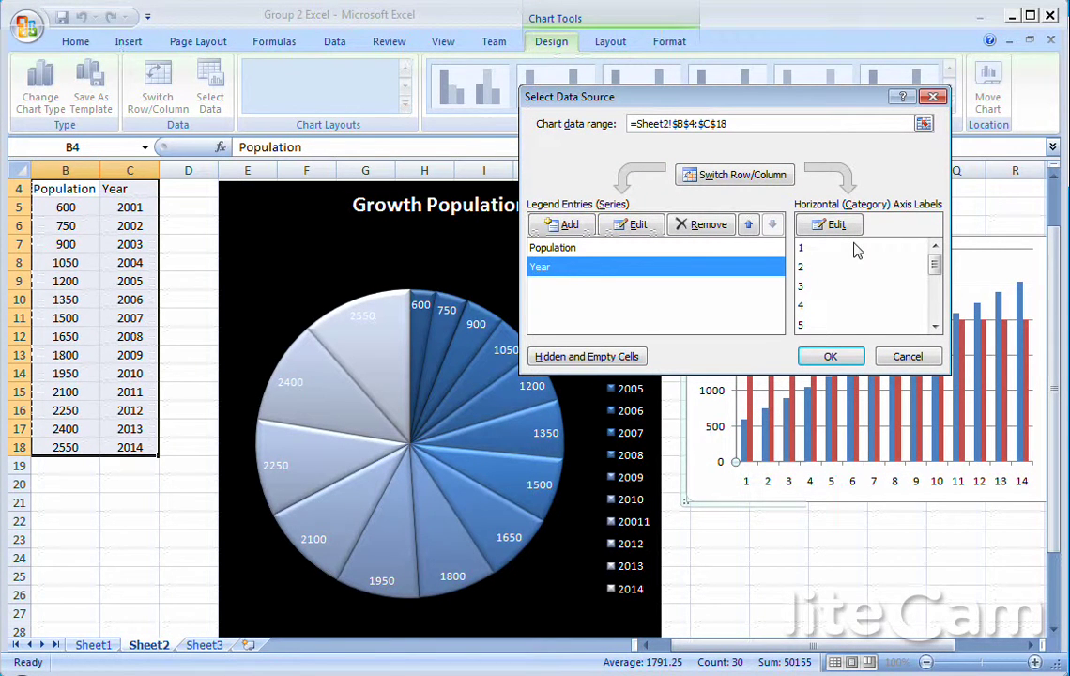
left_click(826, 248)
left_click(831, 225)
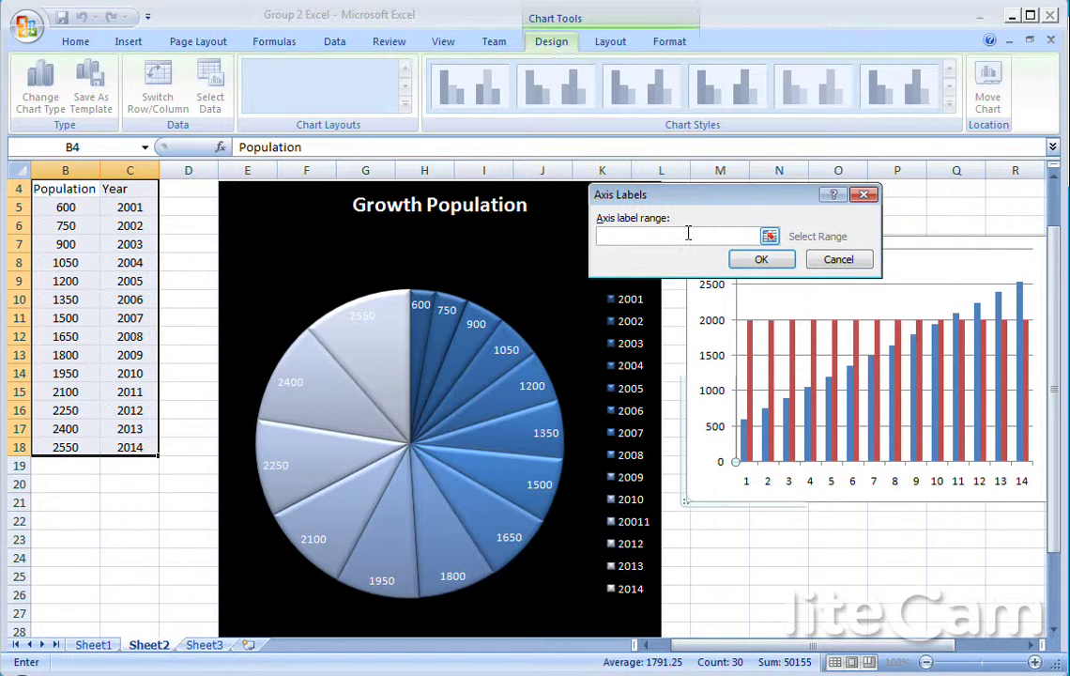
key("ctrl+v")
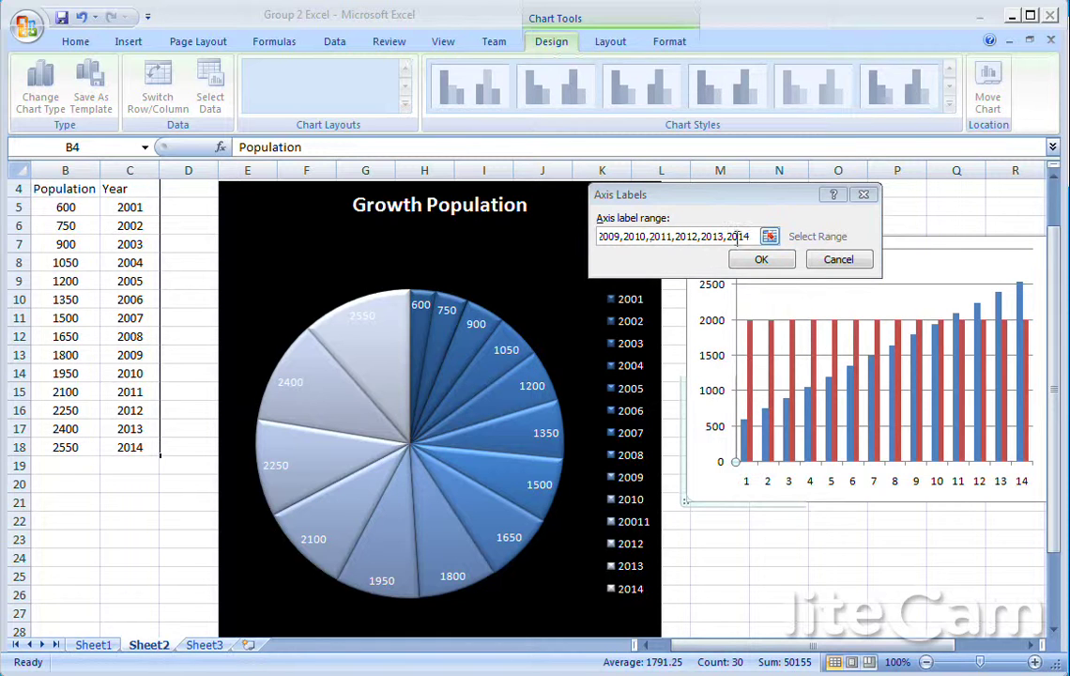
left_click(762, 262)
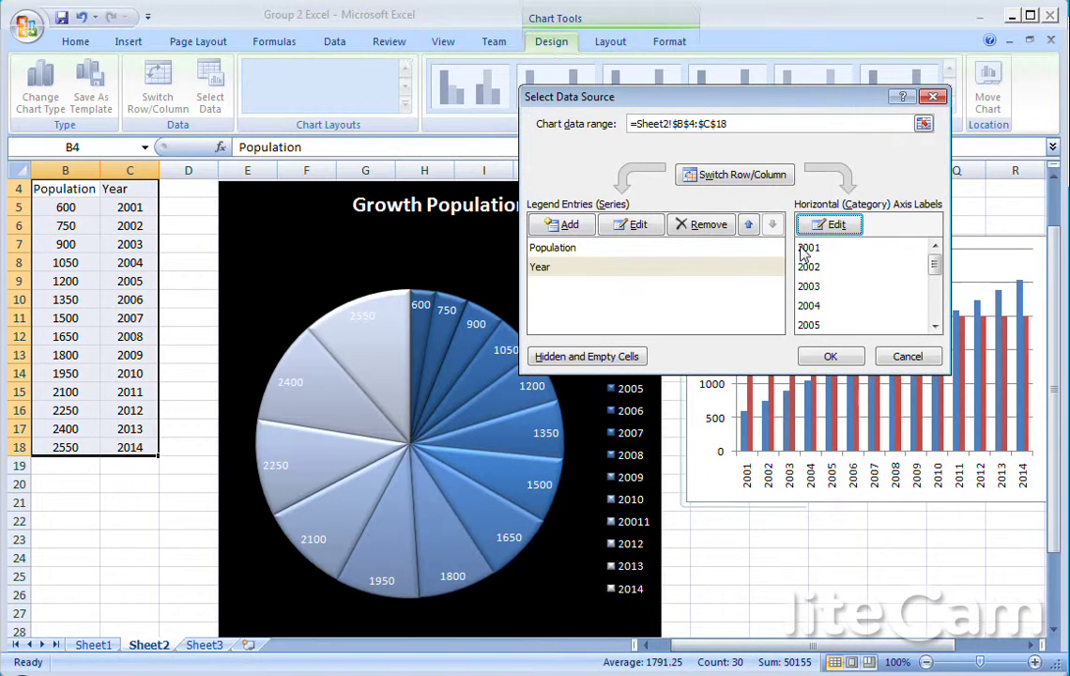
left_click(831, 356)
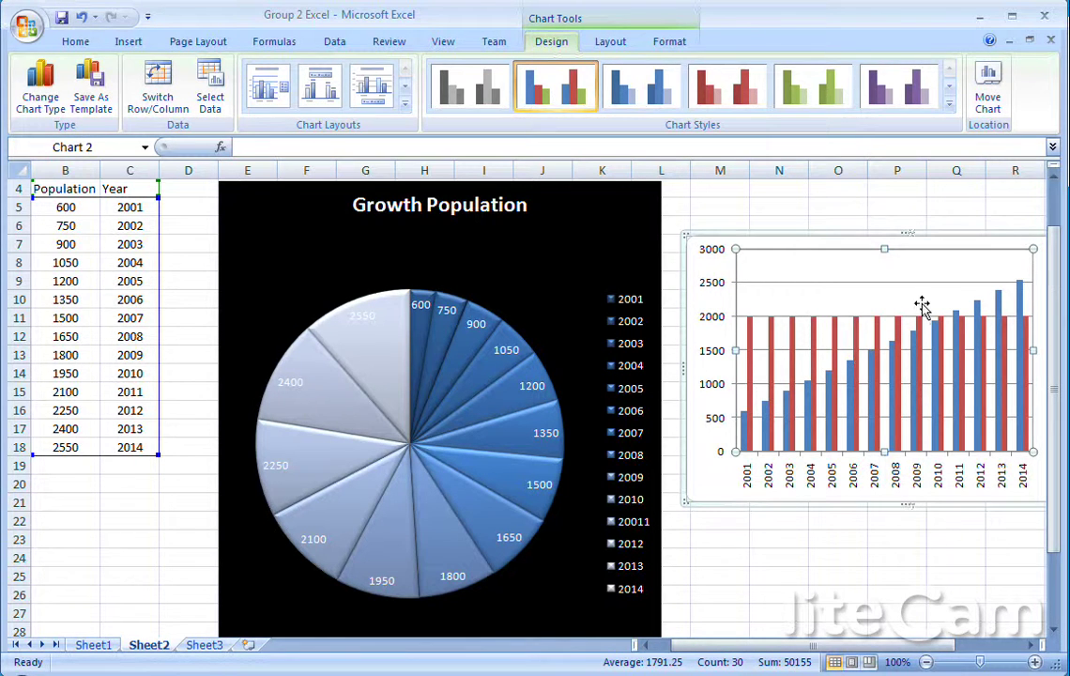
Step: Apply the dark green bottom-row chart style to the column chart
left_click(784, 236)
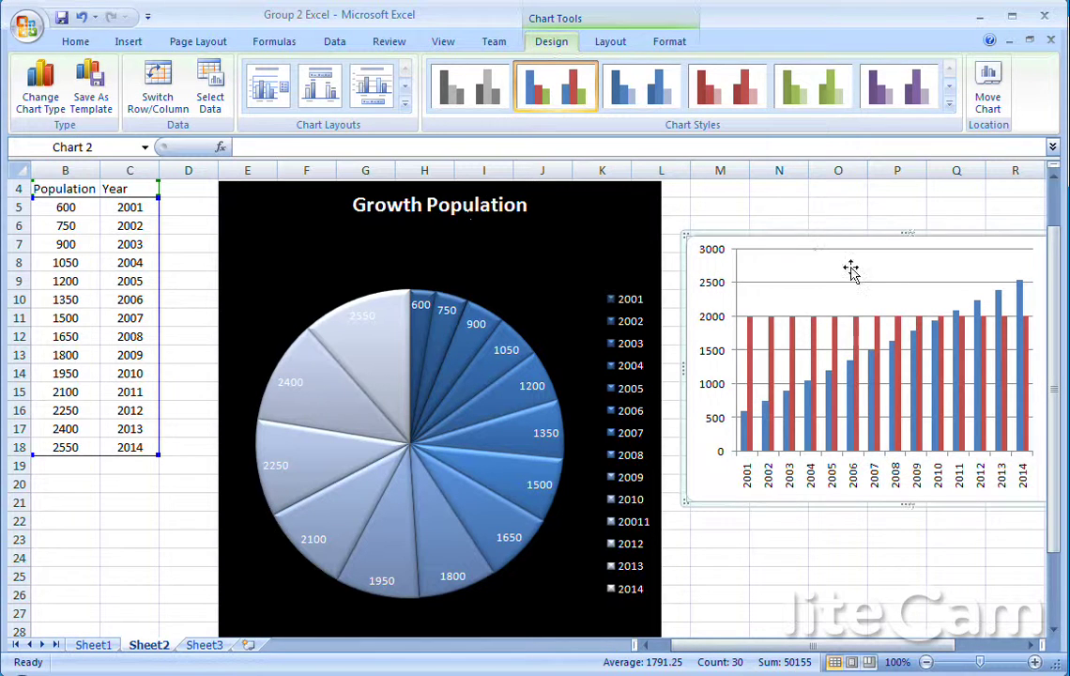
left_click(949, 103)
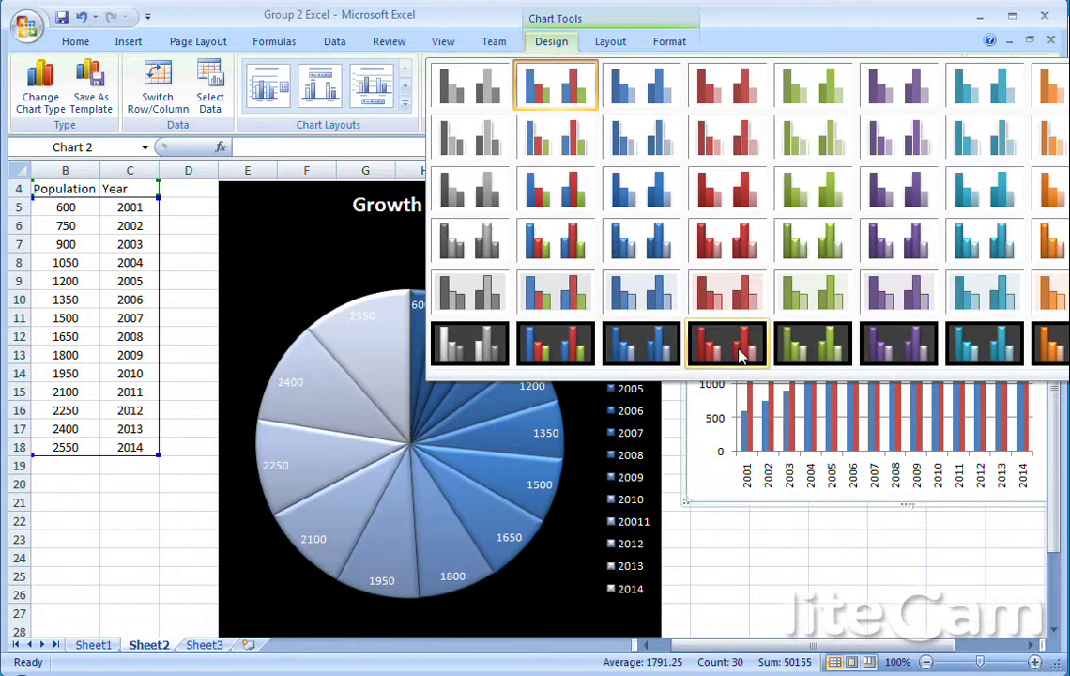
left_click(809, 340)
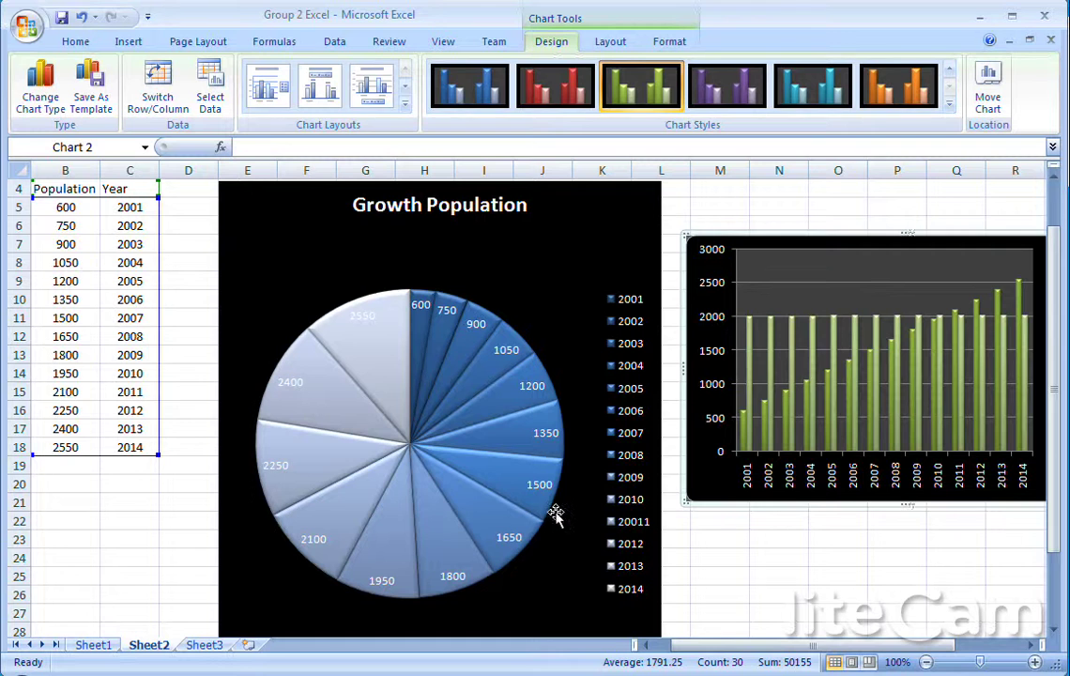
left_click_drag(791, 646, 764, 632)
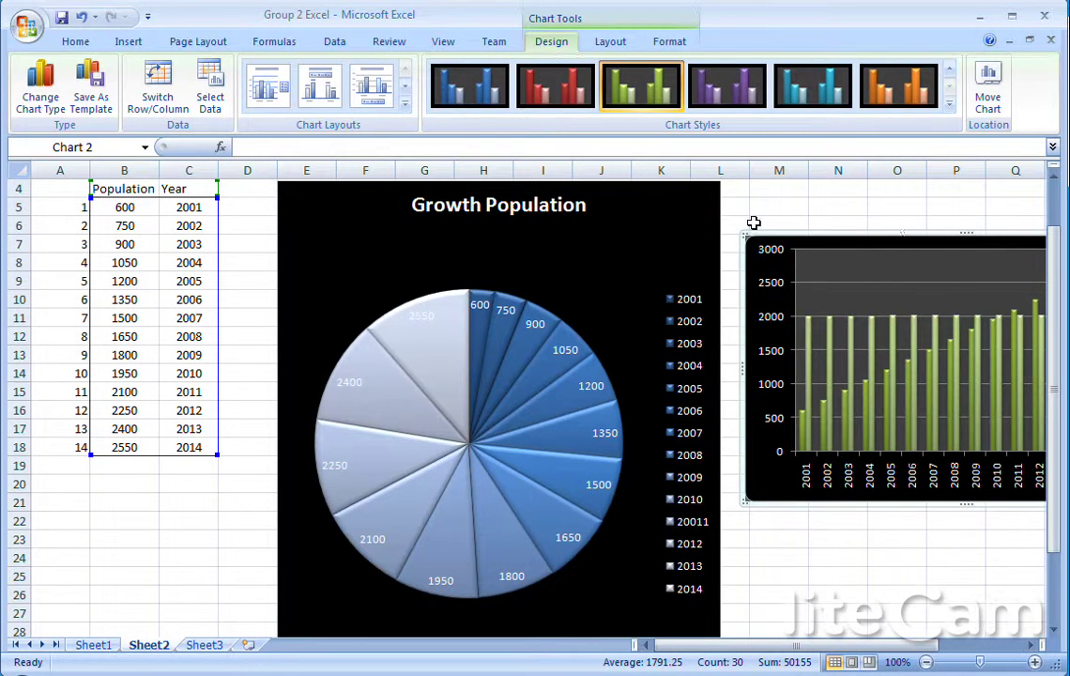